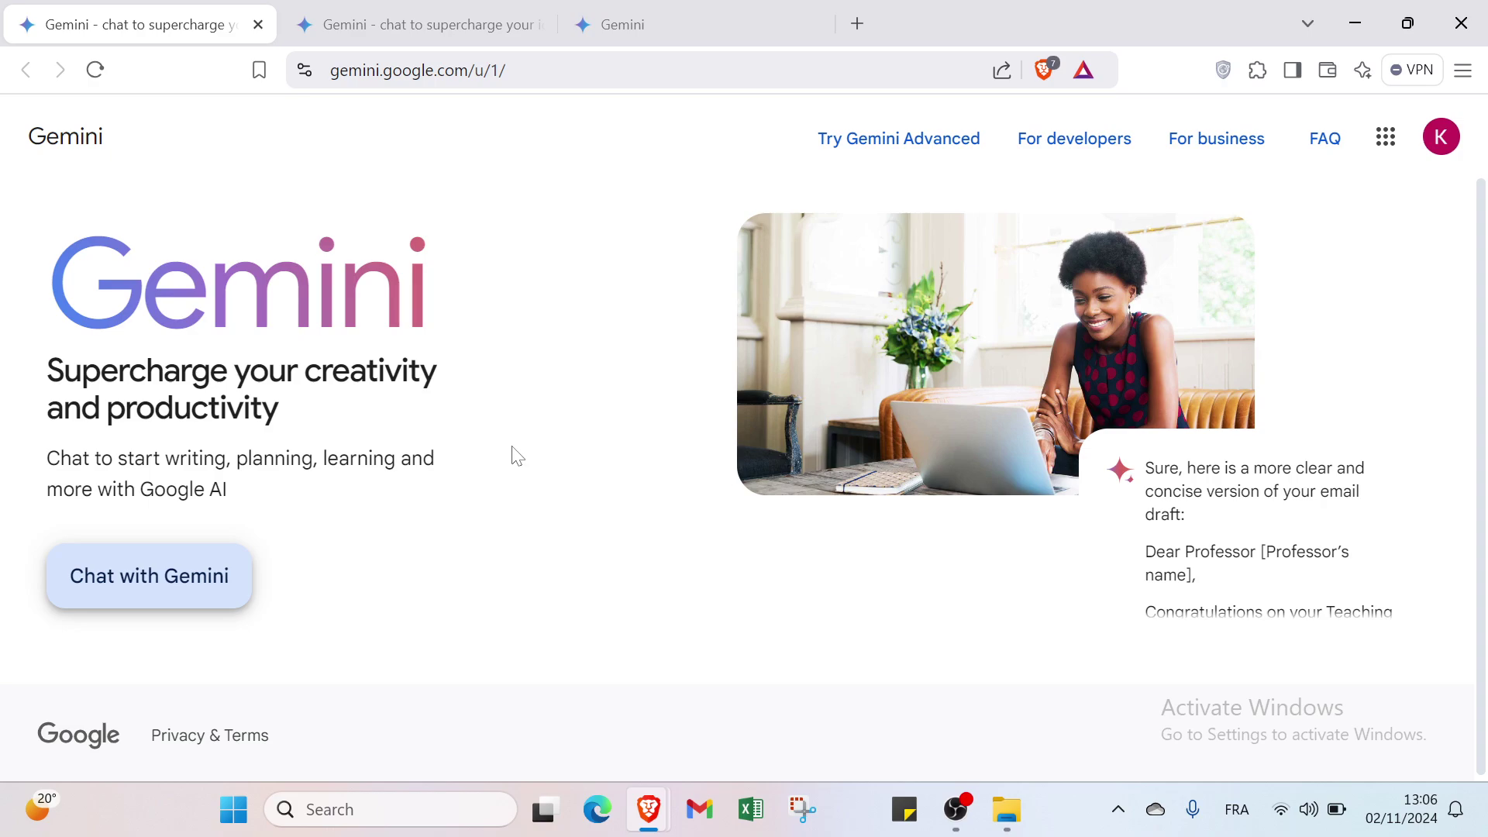
- Switch among the open Gemini tabs, ending on the Terms & Privacy notice
left_click(434, 30)
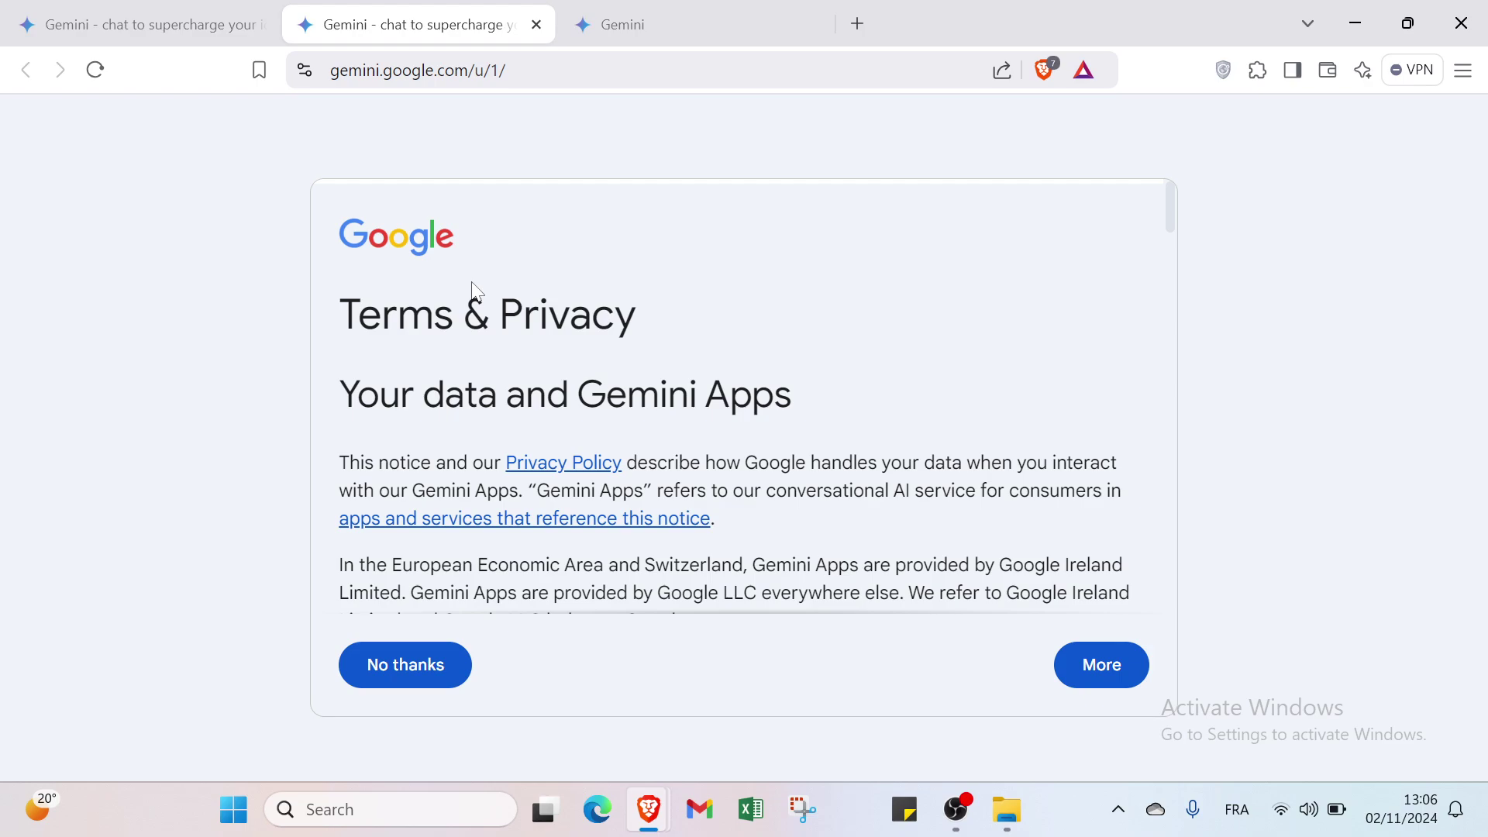
left_click(674, 23)
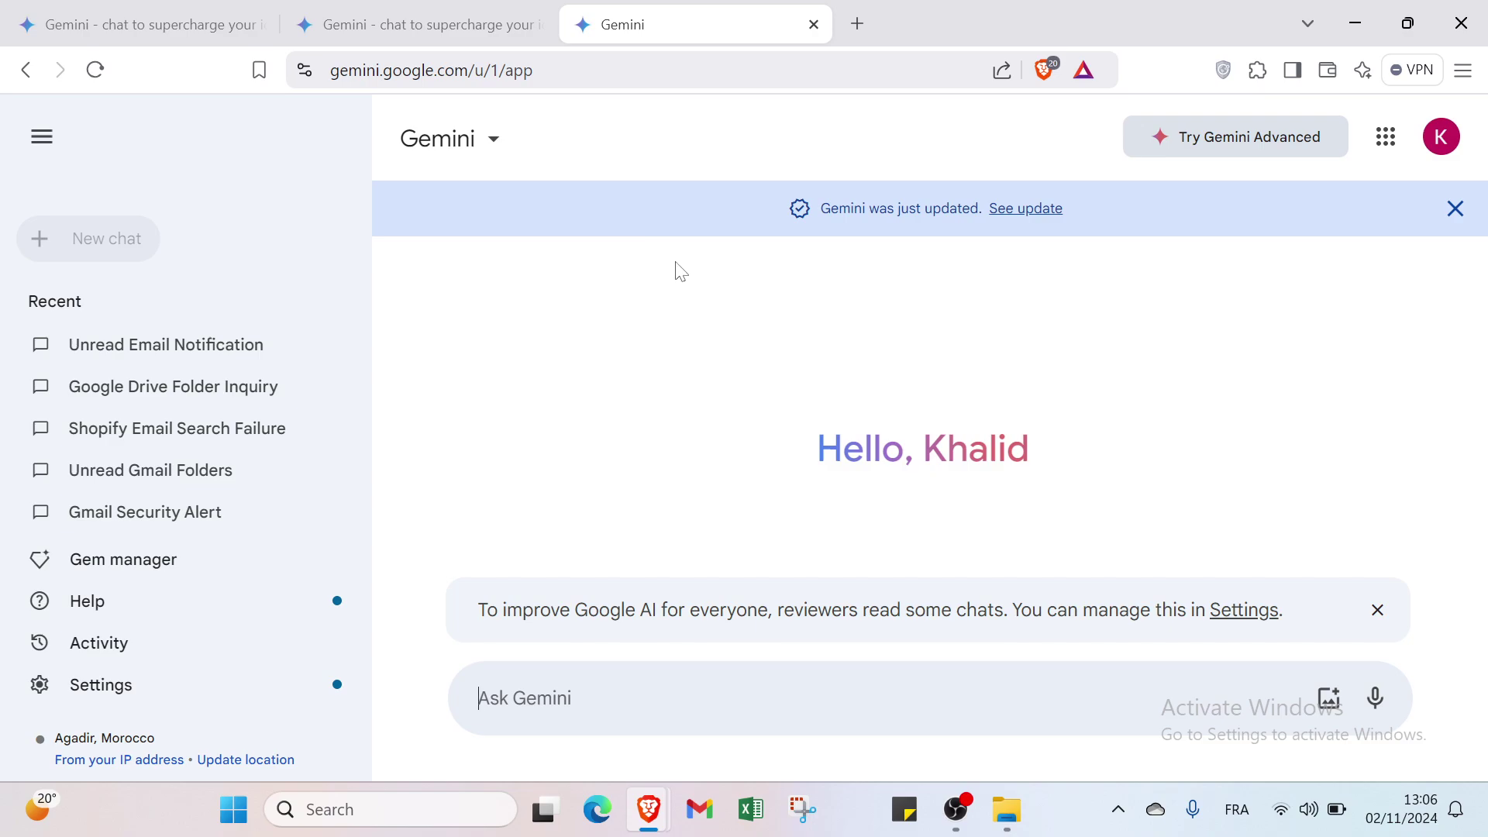
left_click(207, 12)
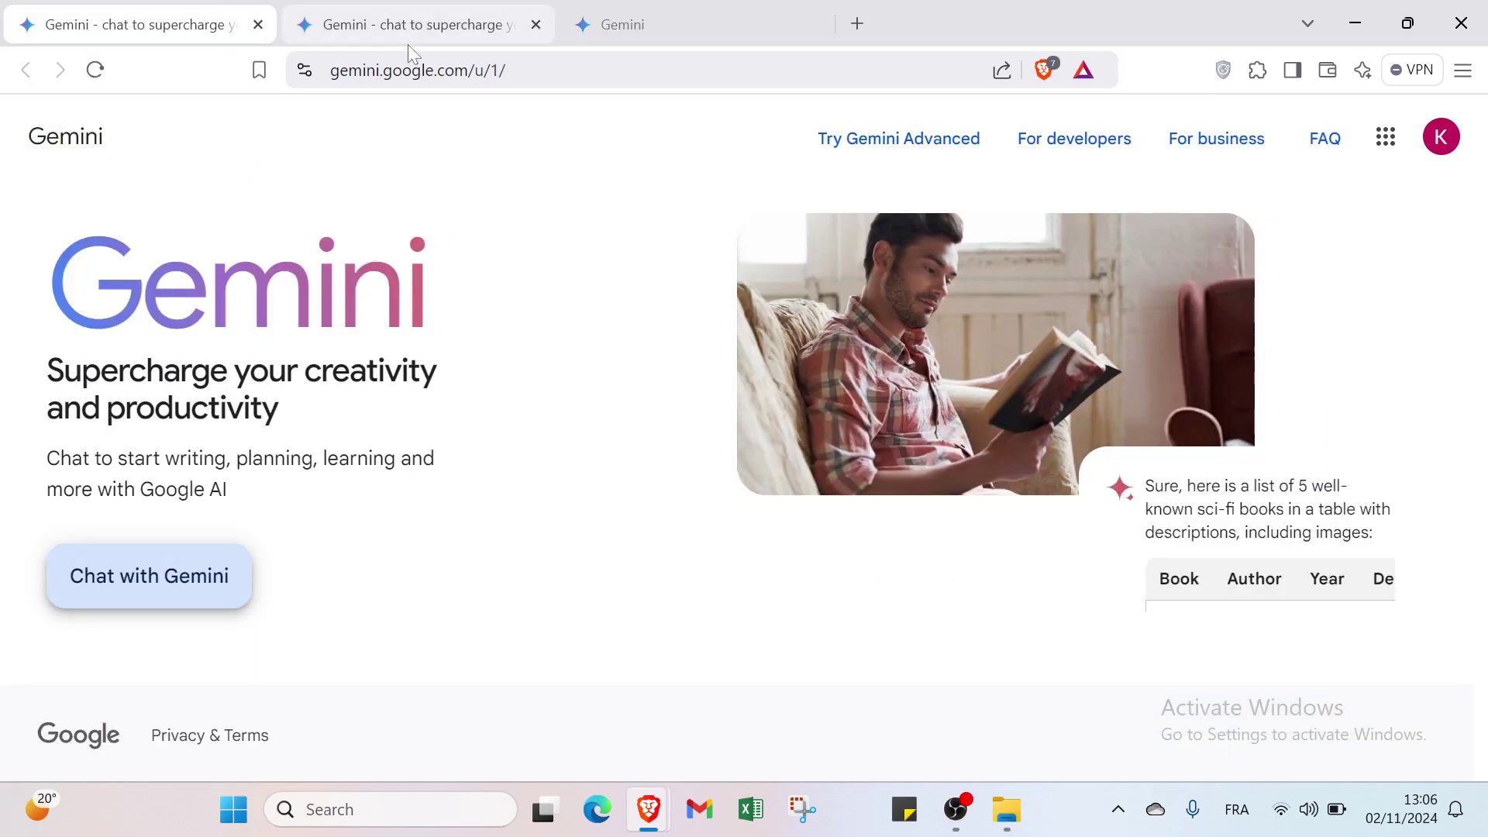
left_click(411, 25)
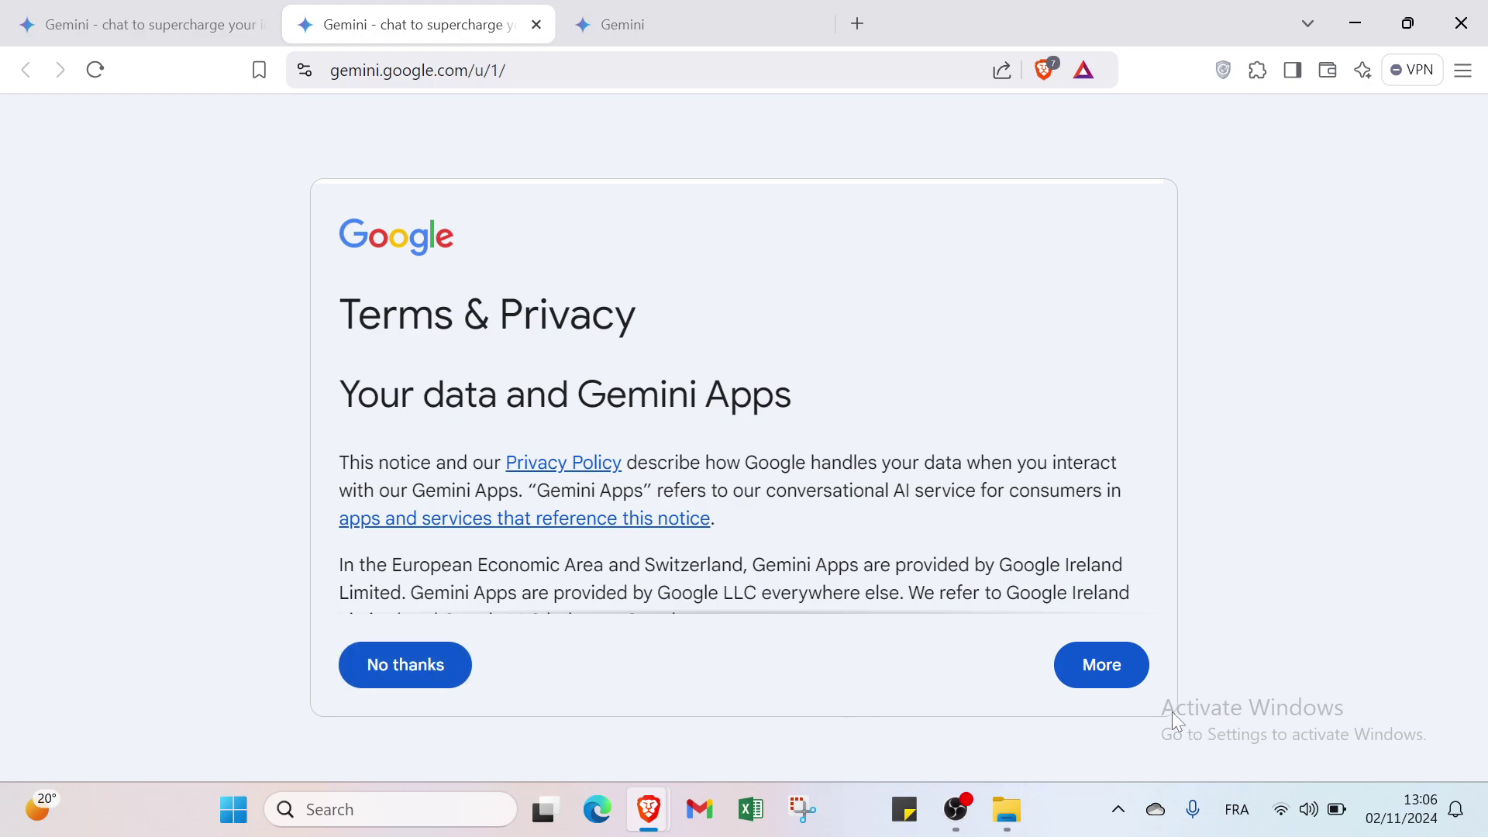
- Page through the Terms & Privacy notice to the Terms of Service, then decline with No thanks
left_click(1103, 678)
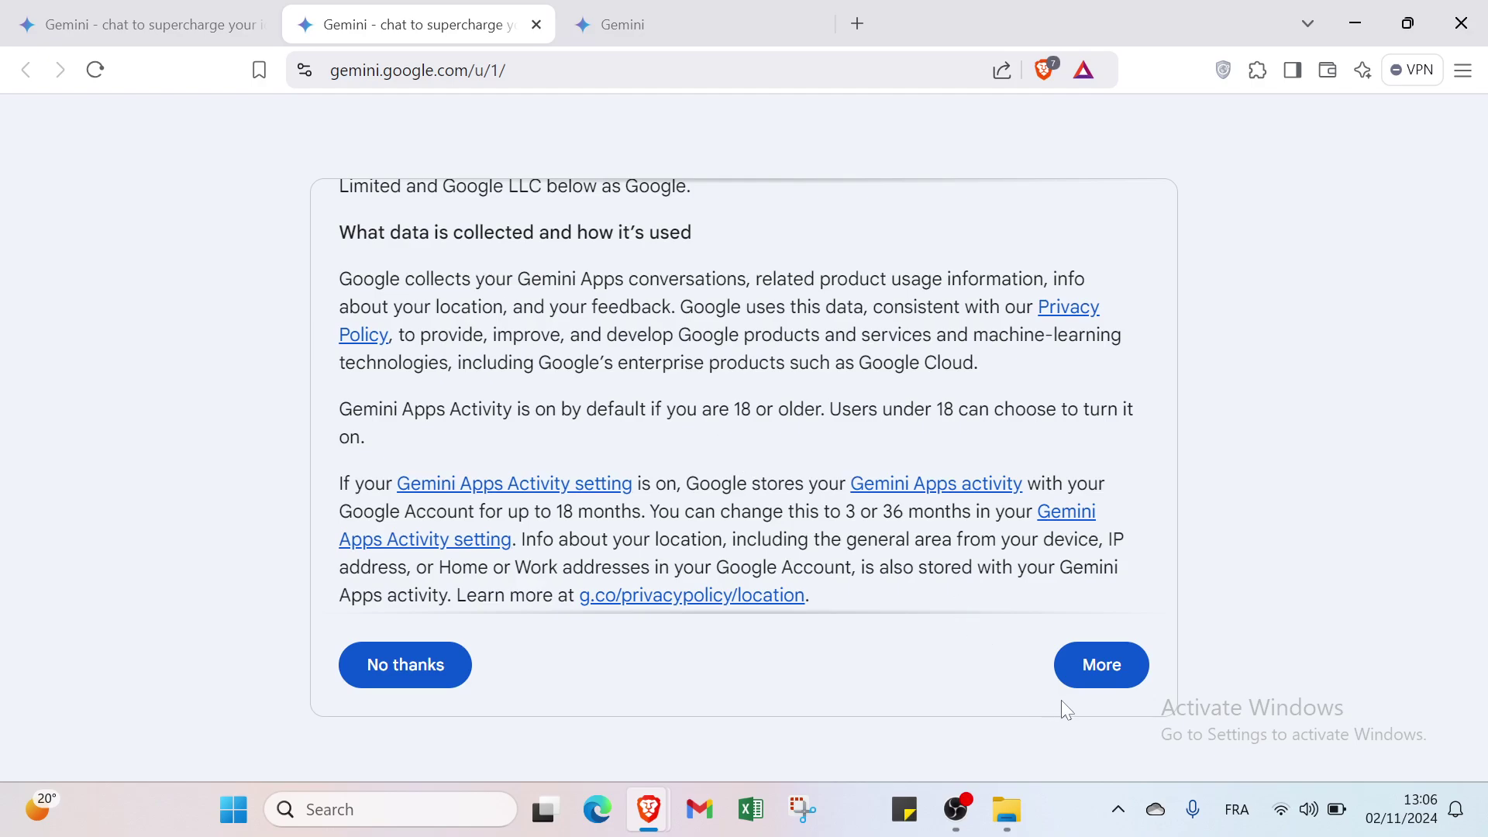
left_click(1091, 687)
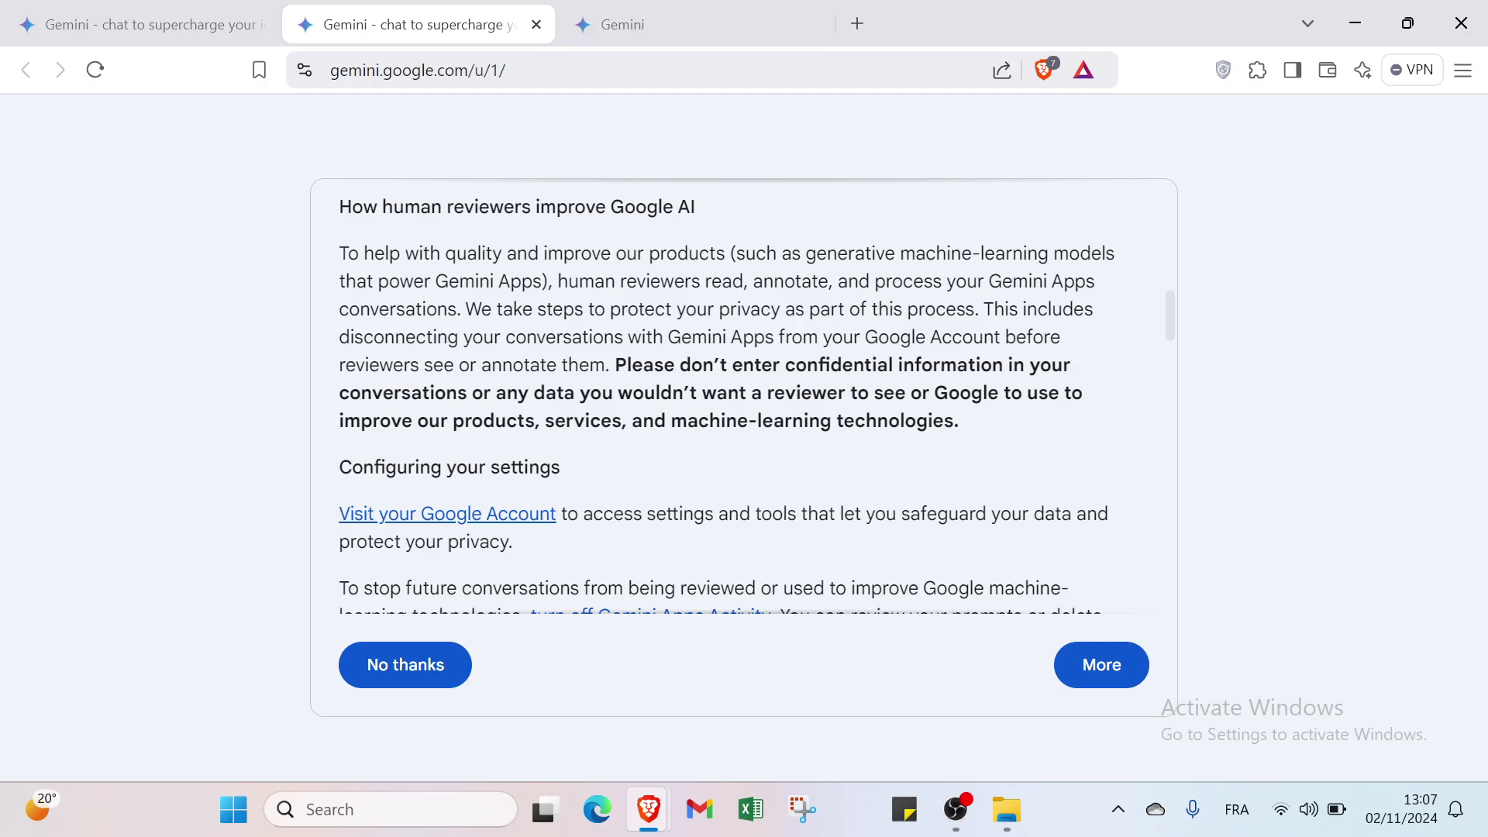
left_click(1116, 676)
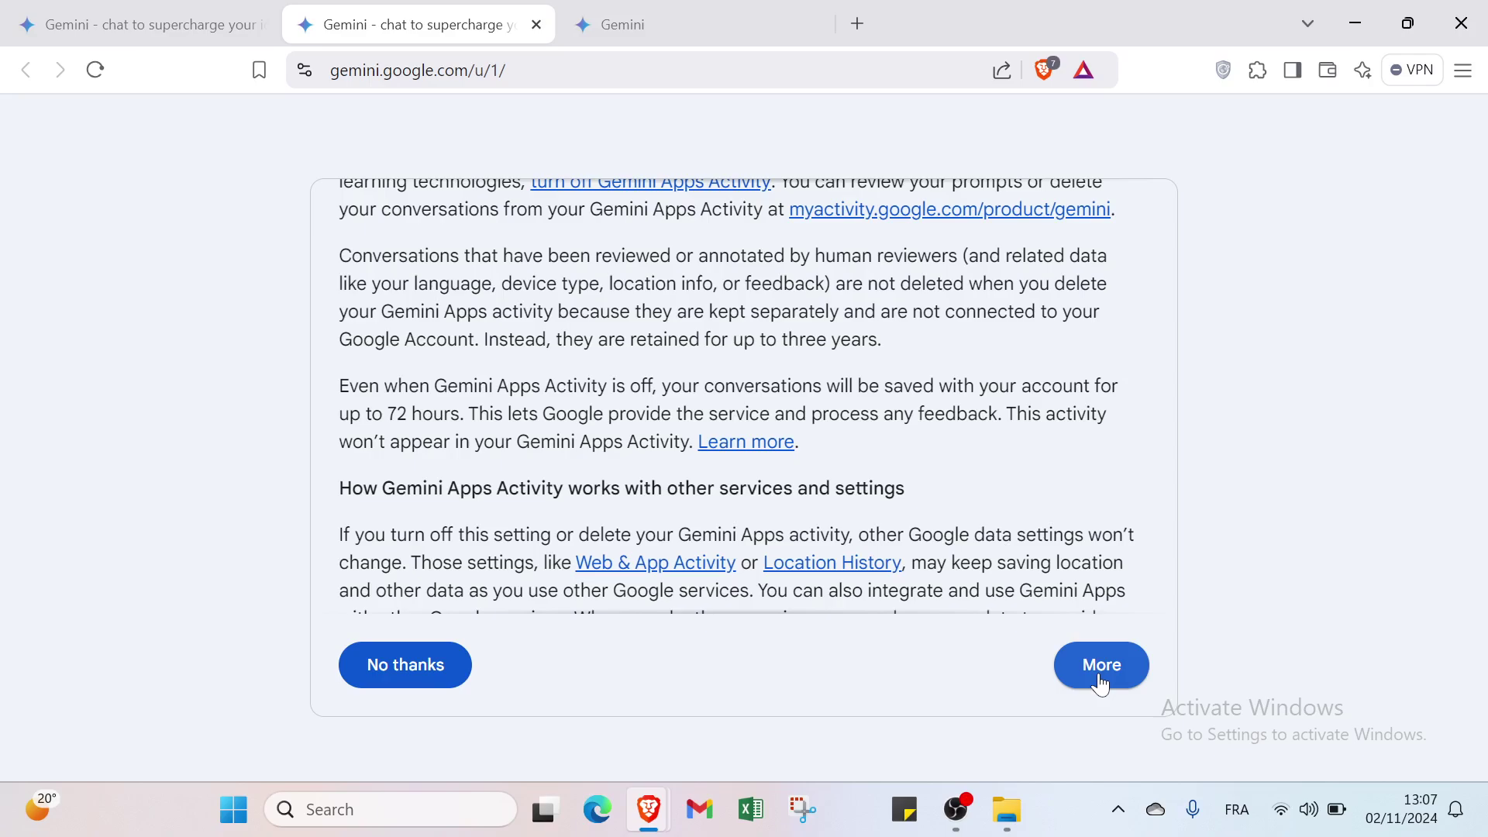
left_click(1102, 686)
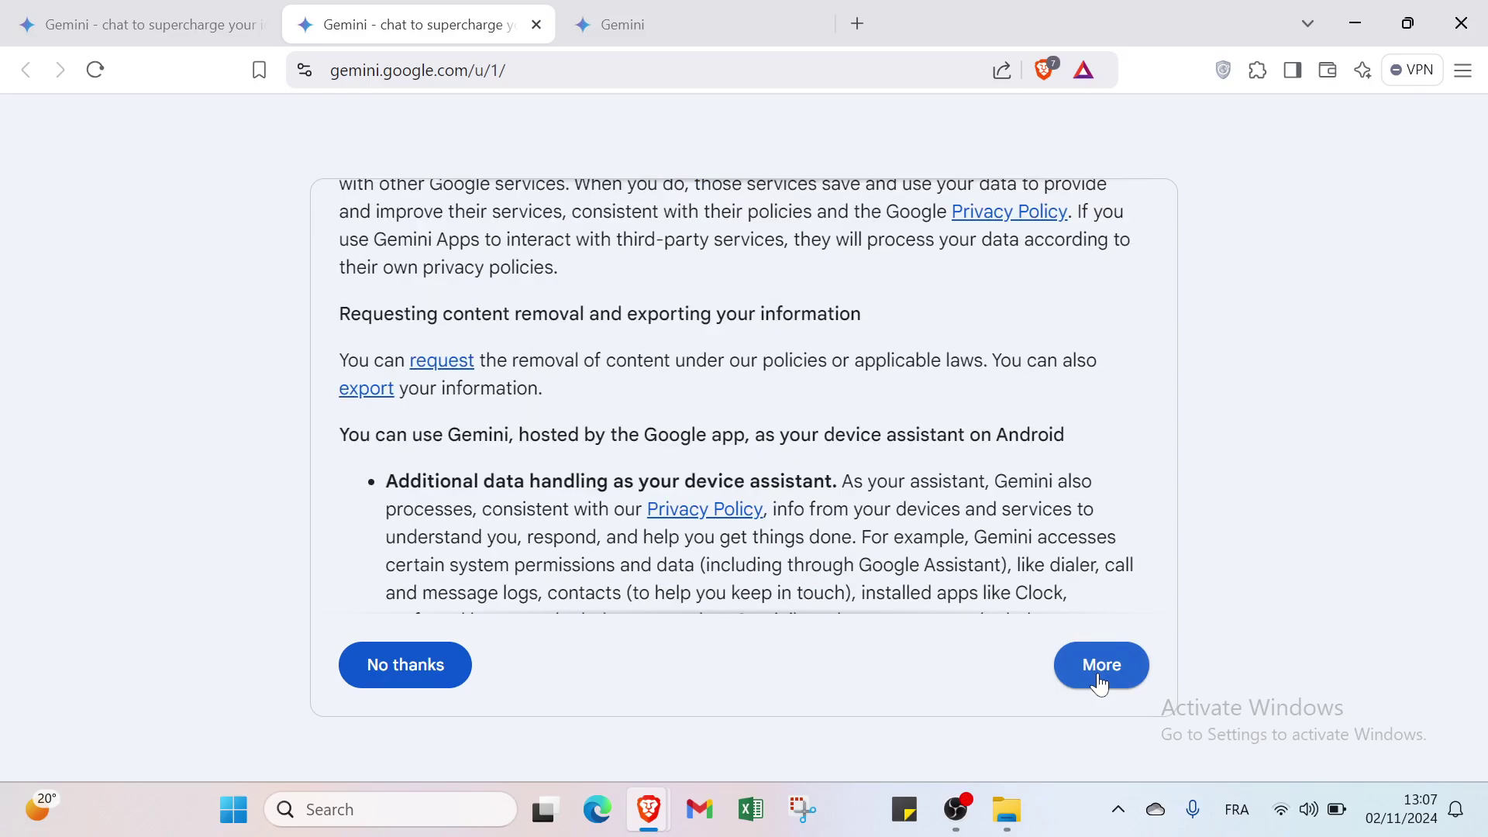
left_click(1100, 685)
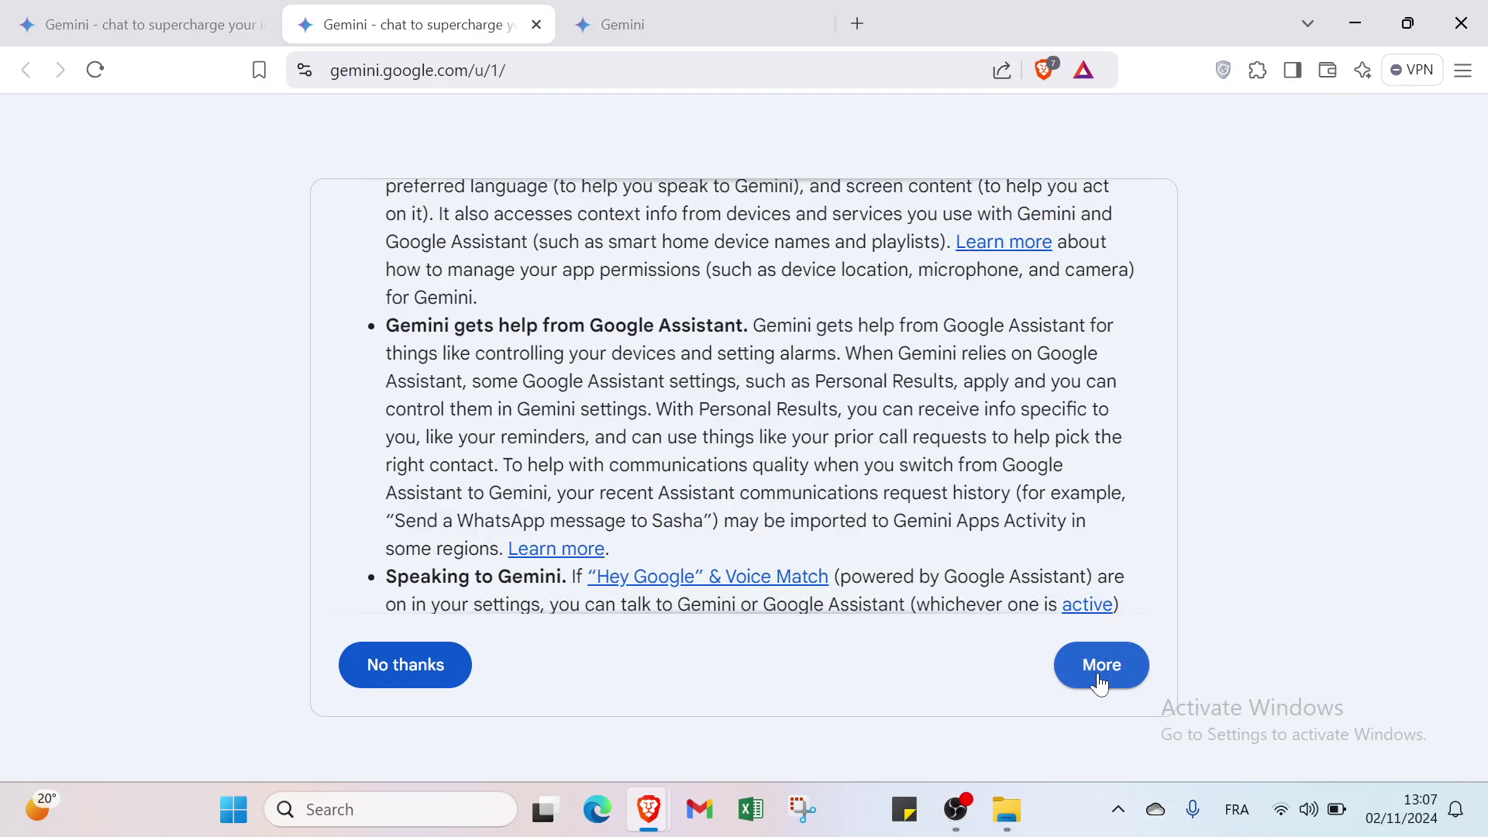
left_click(1101, 685)
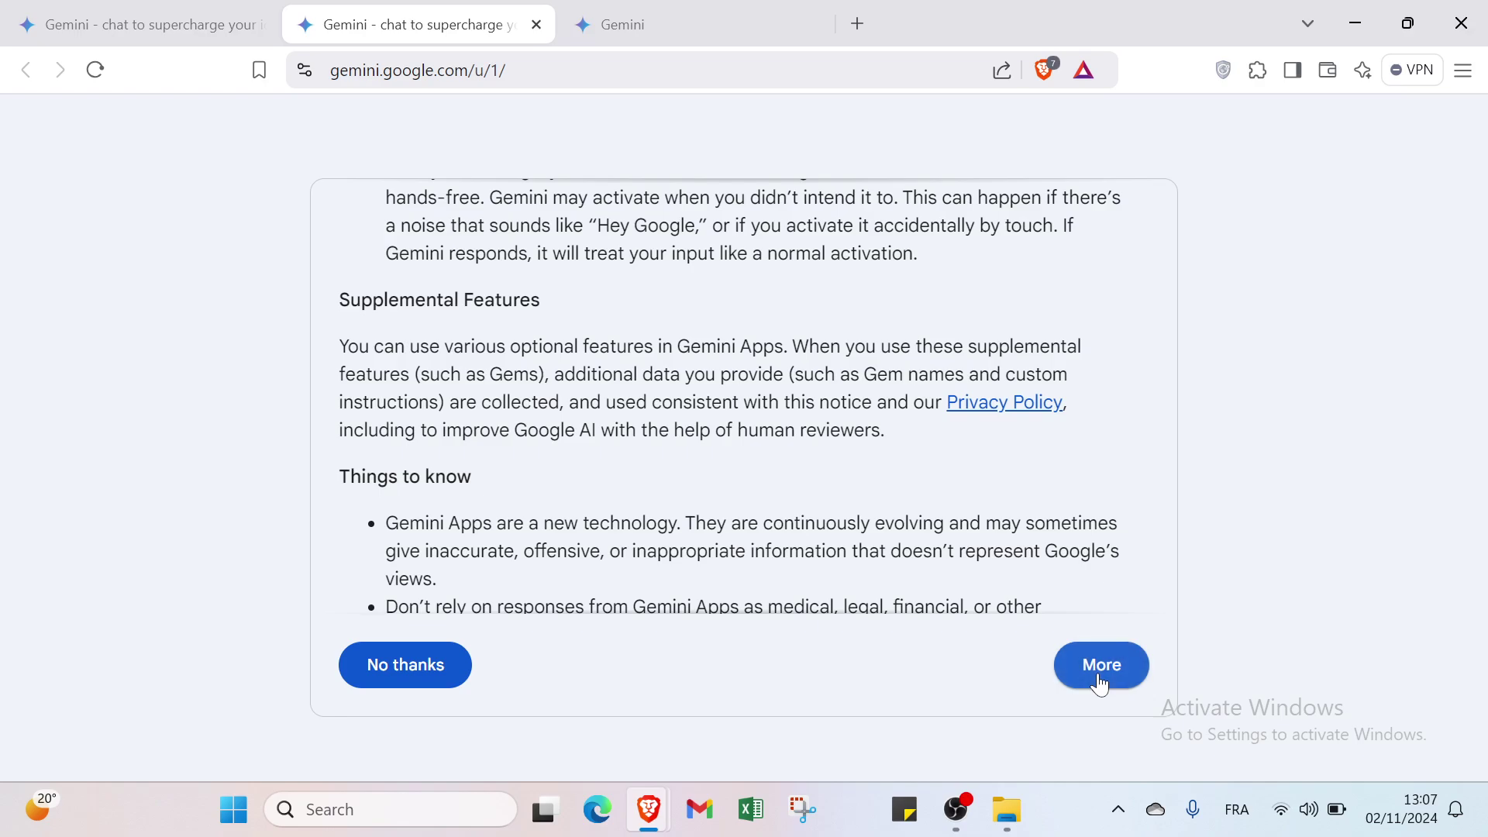
left_click(1100, 685)
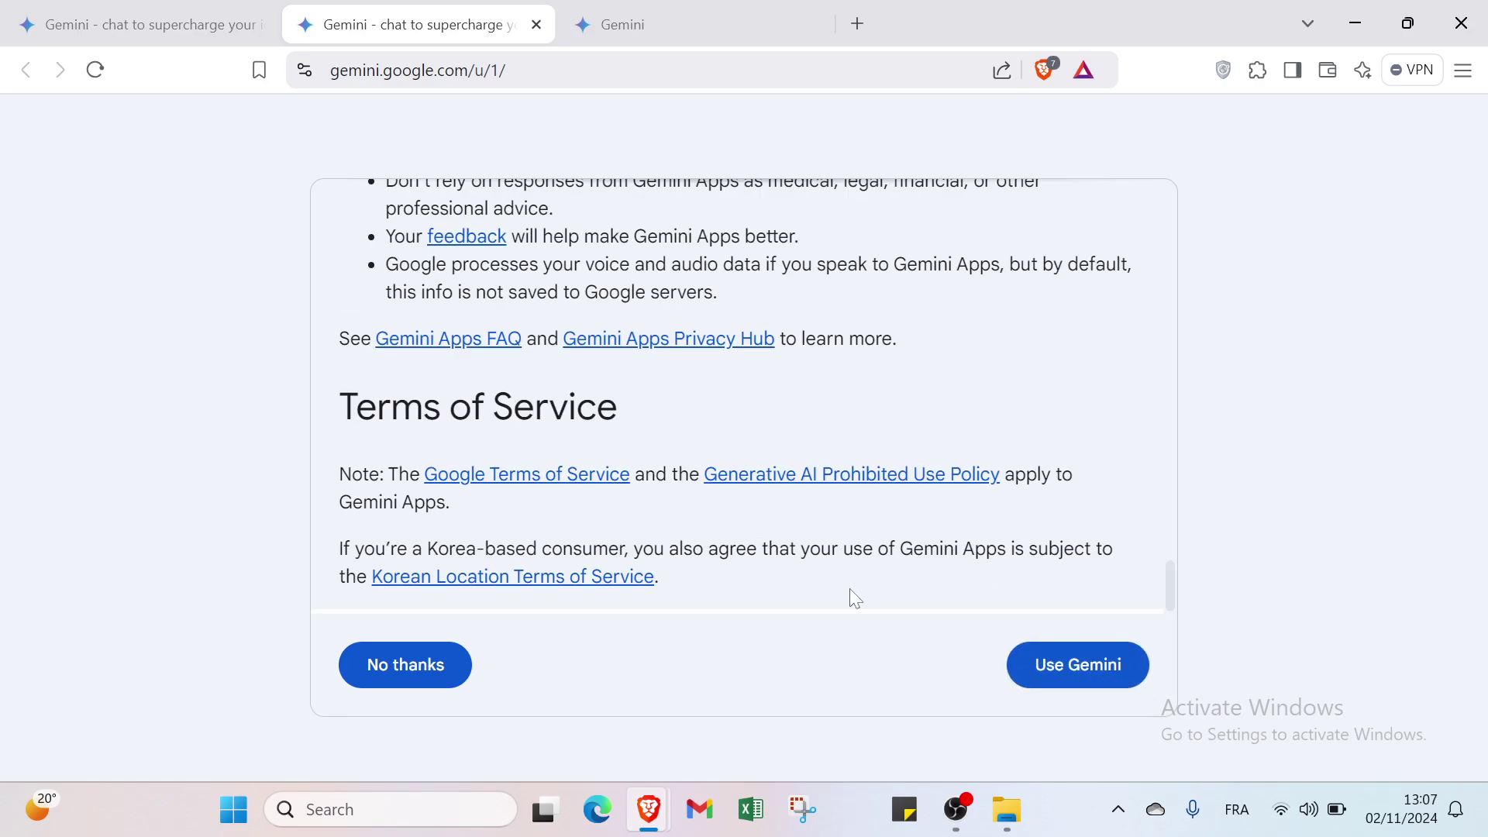
left_click(400, 679)
left_click(686, 11)
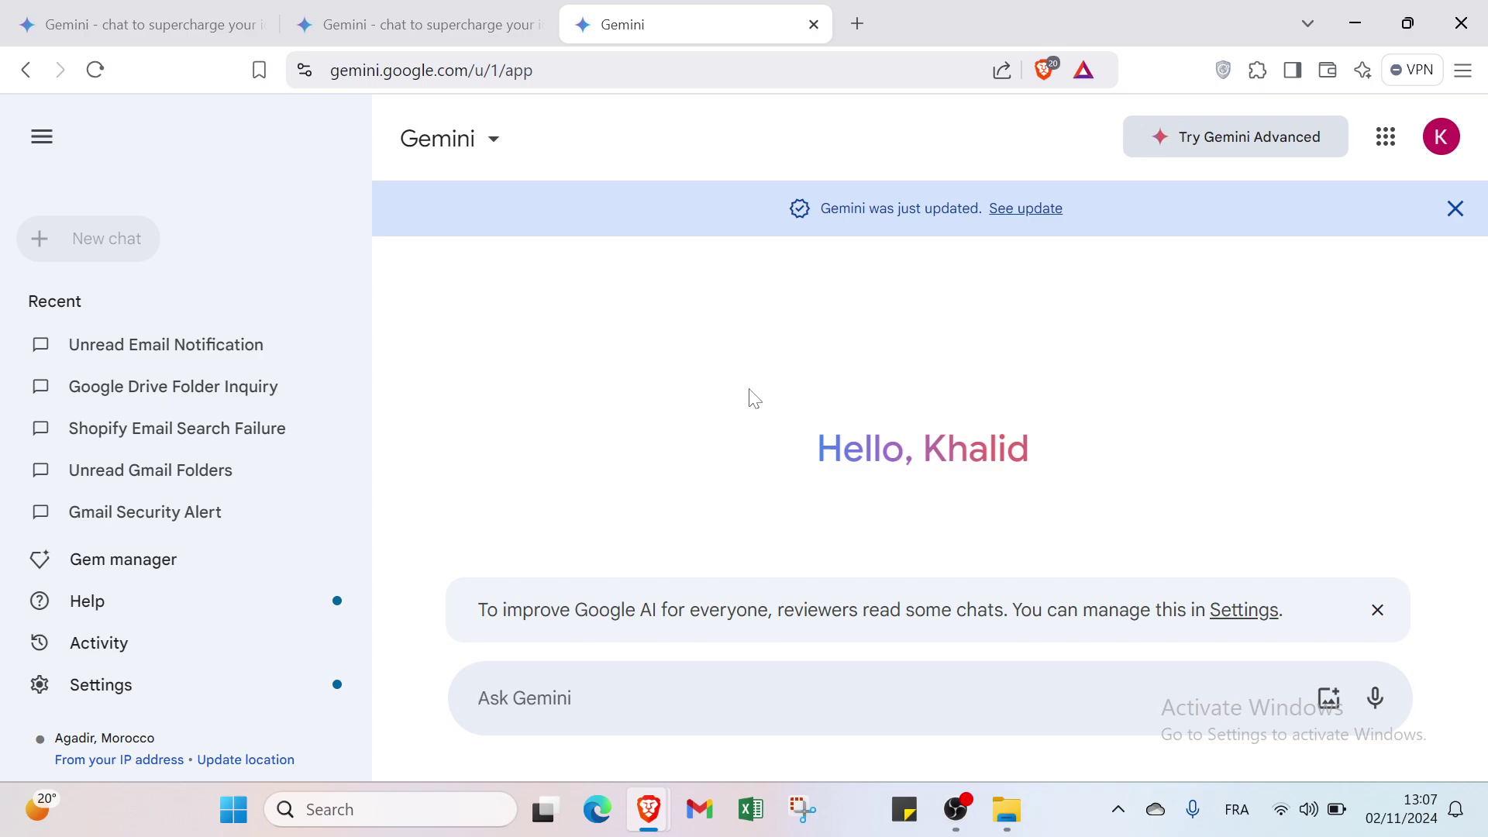
- Open Settings > Extensions and cycle the intro carousel to the turning extensions on or off slide
left_click(287, 702)
left_click(307, 560)
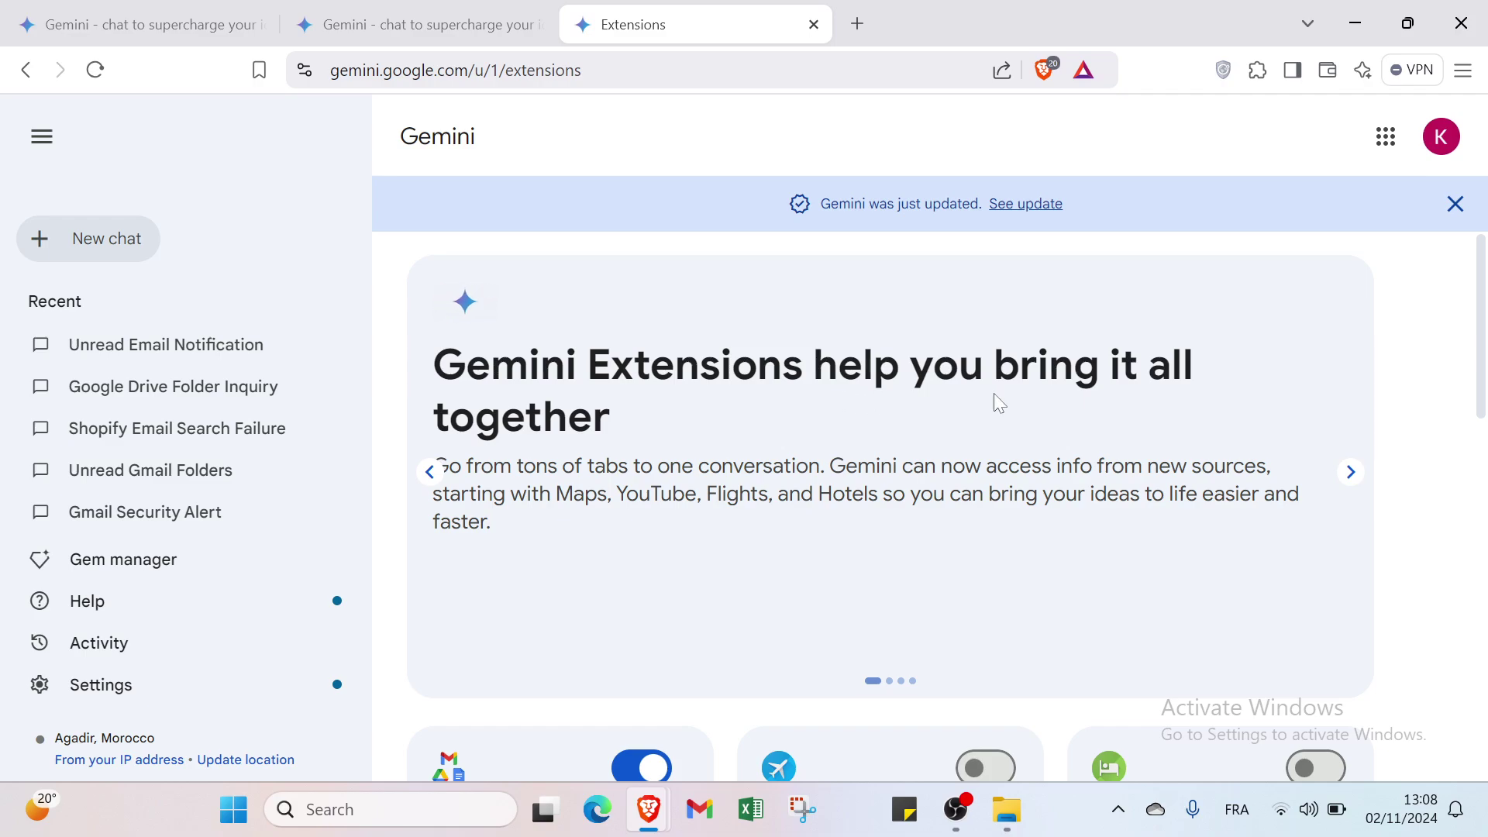
left_click(1352, 474)
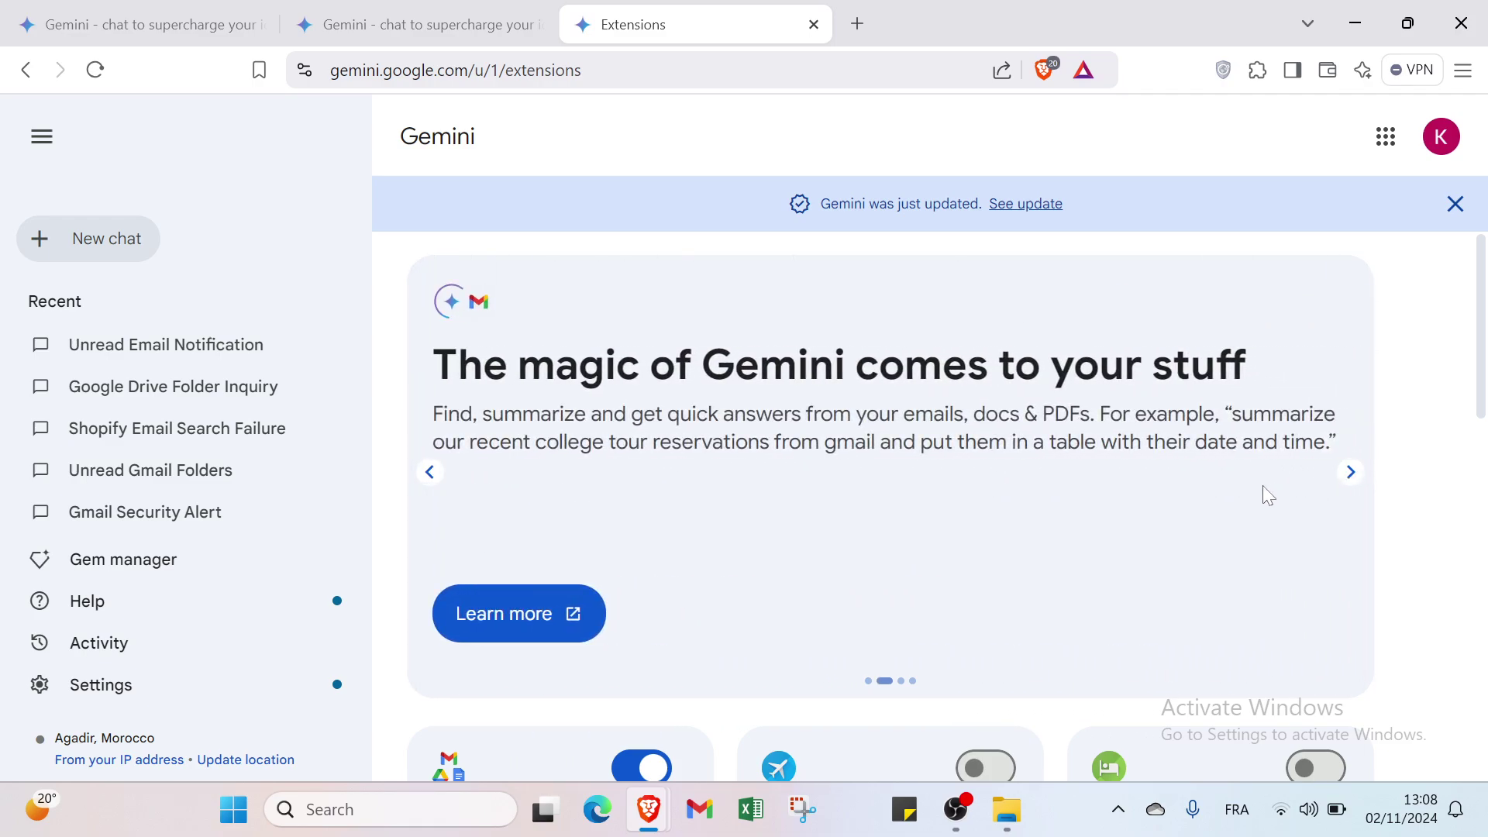
left_click(1342, 482)
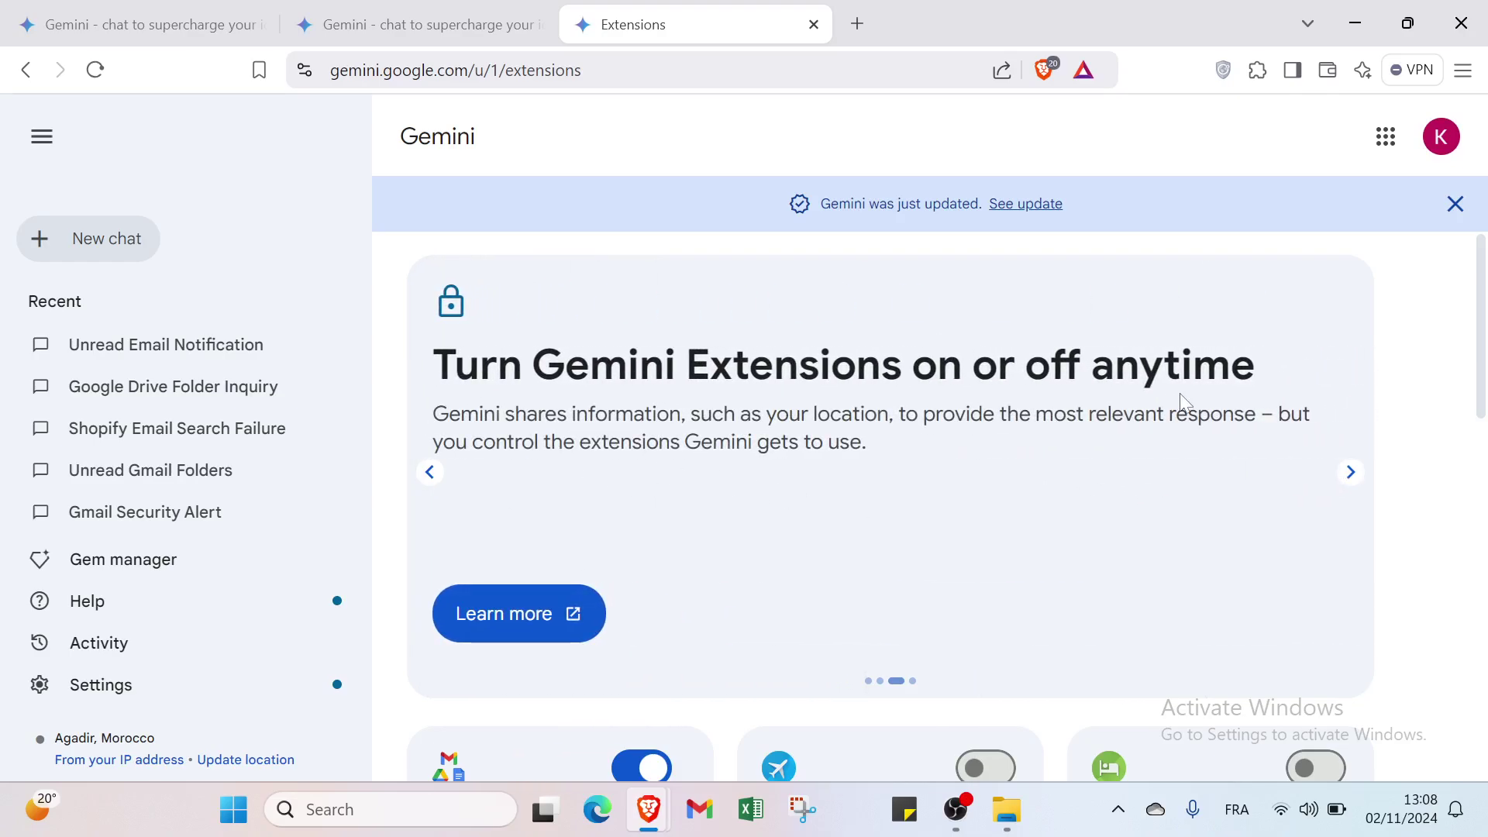
left_click(1368, 477)
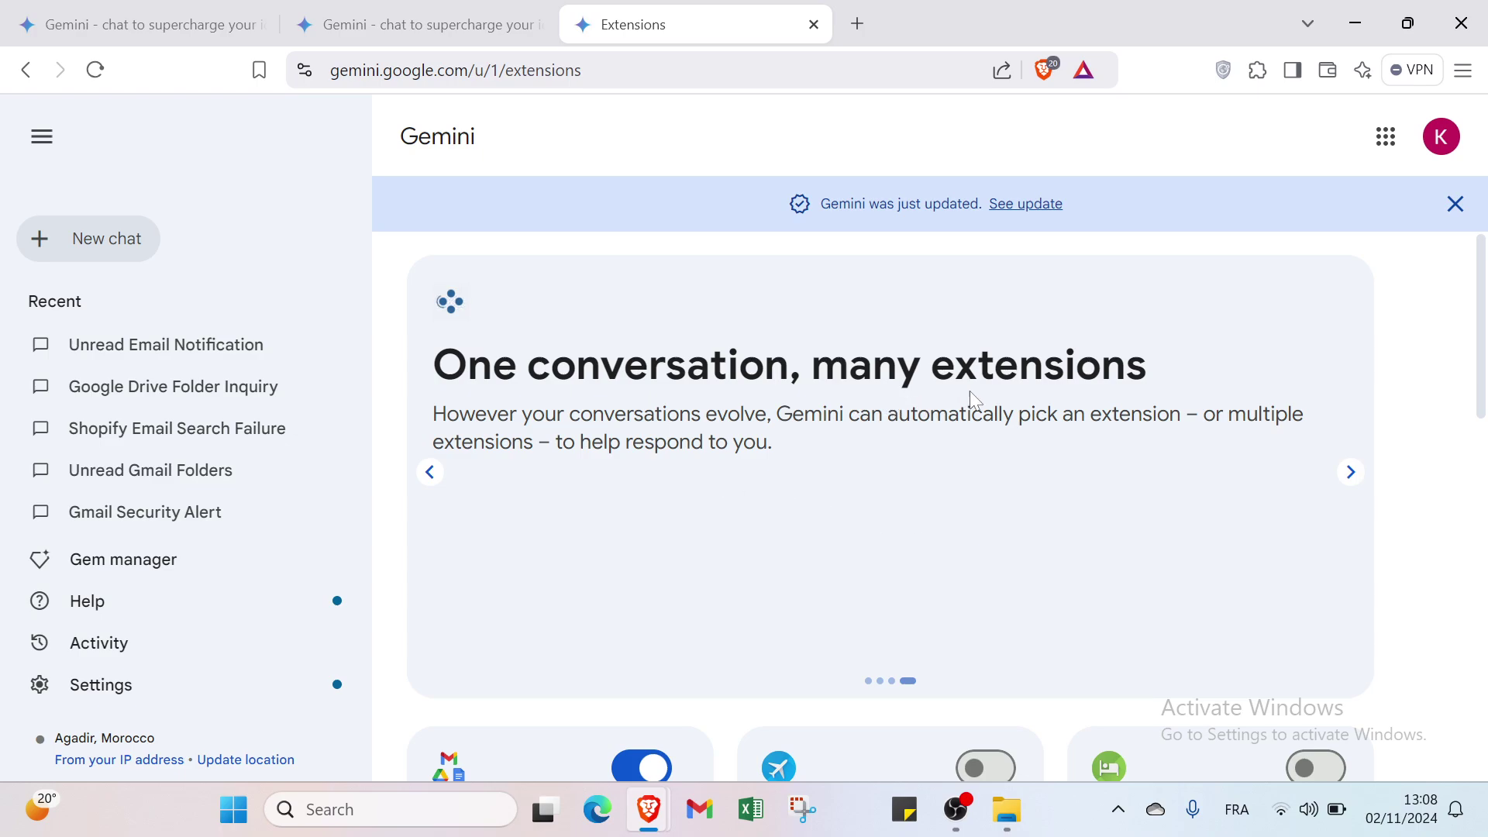
left_click(1351, 476)
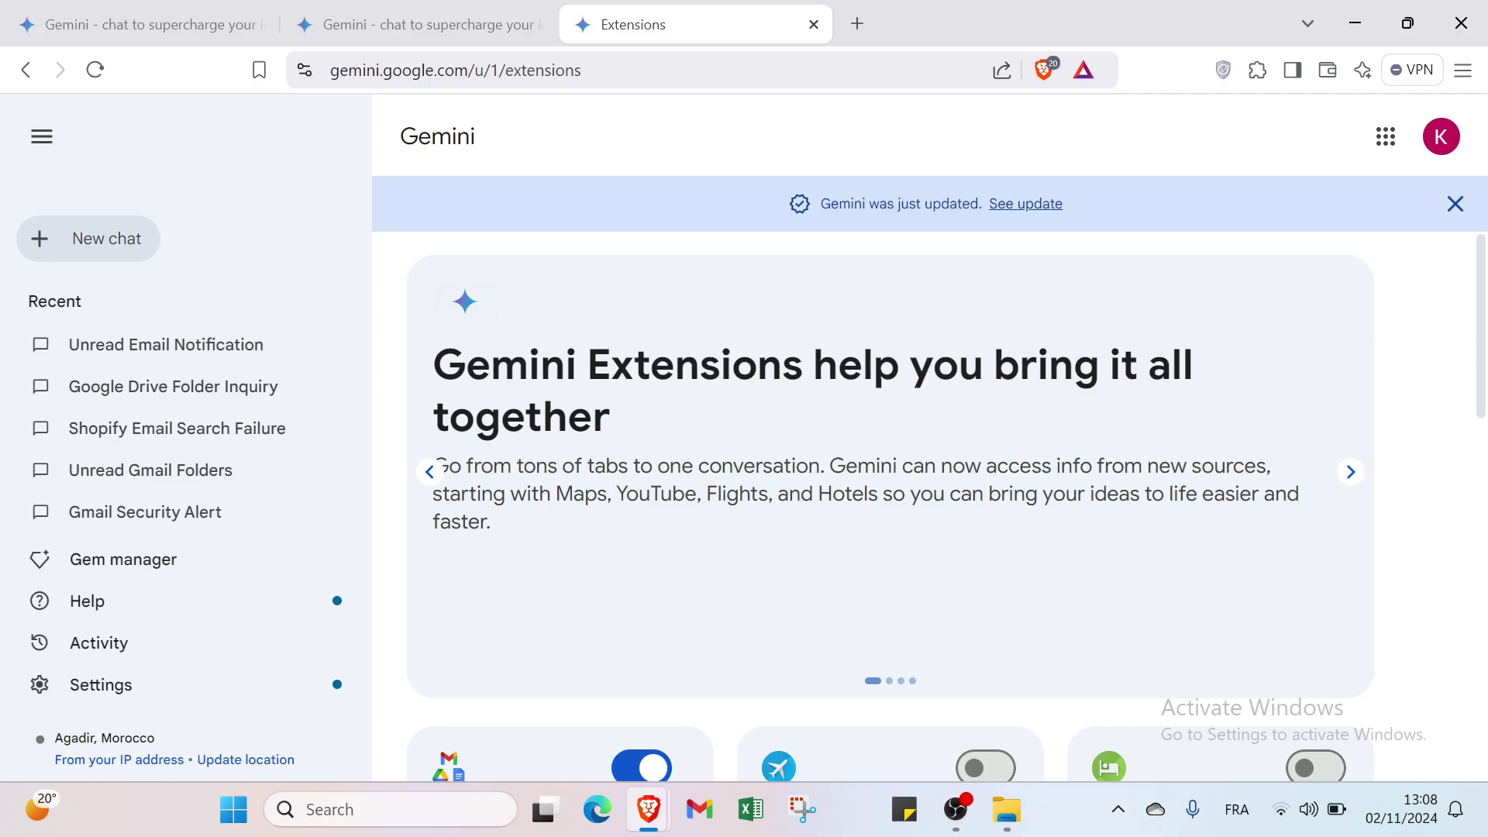
left_click(1351, 472)
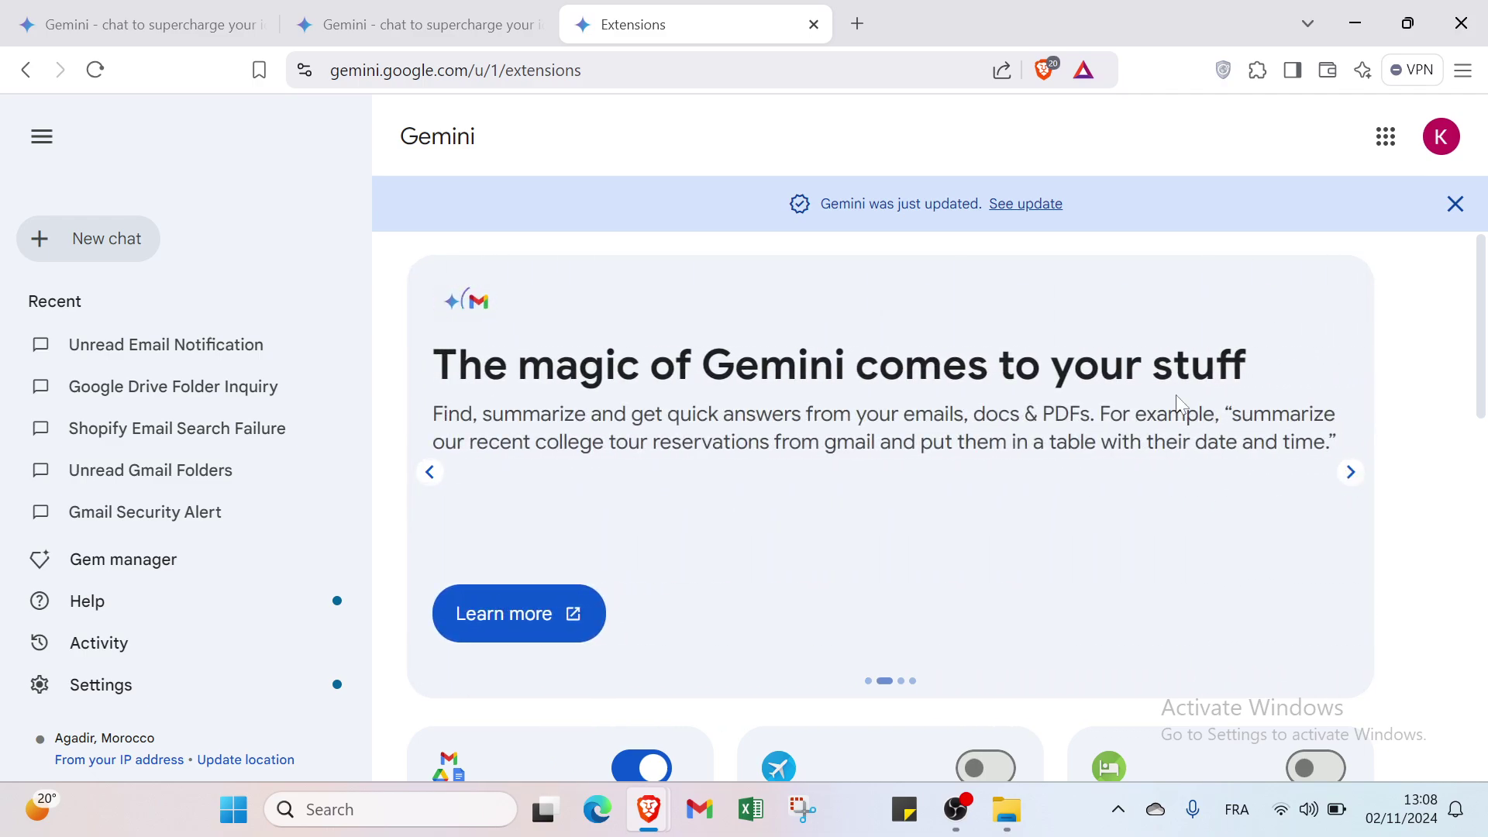
left_click(1349, 472)
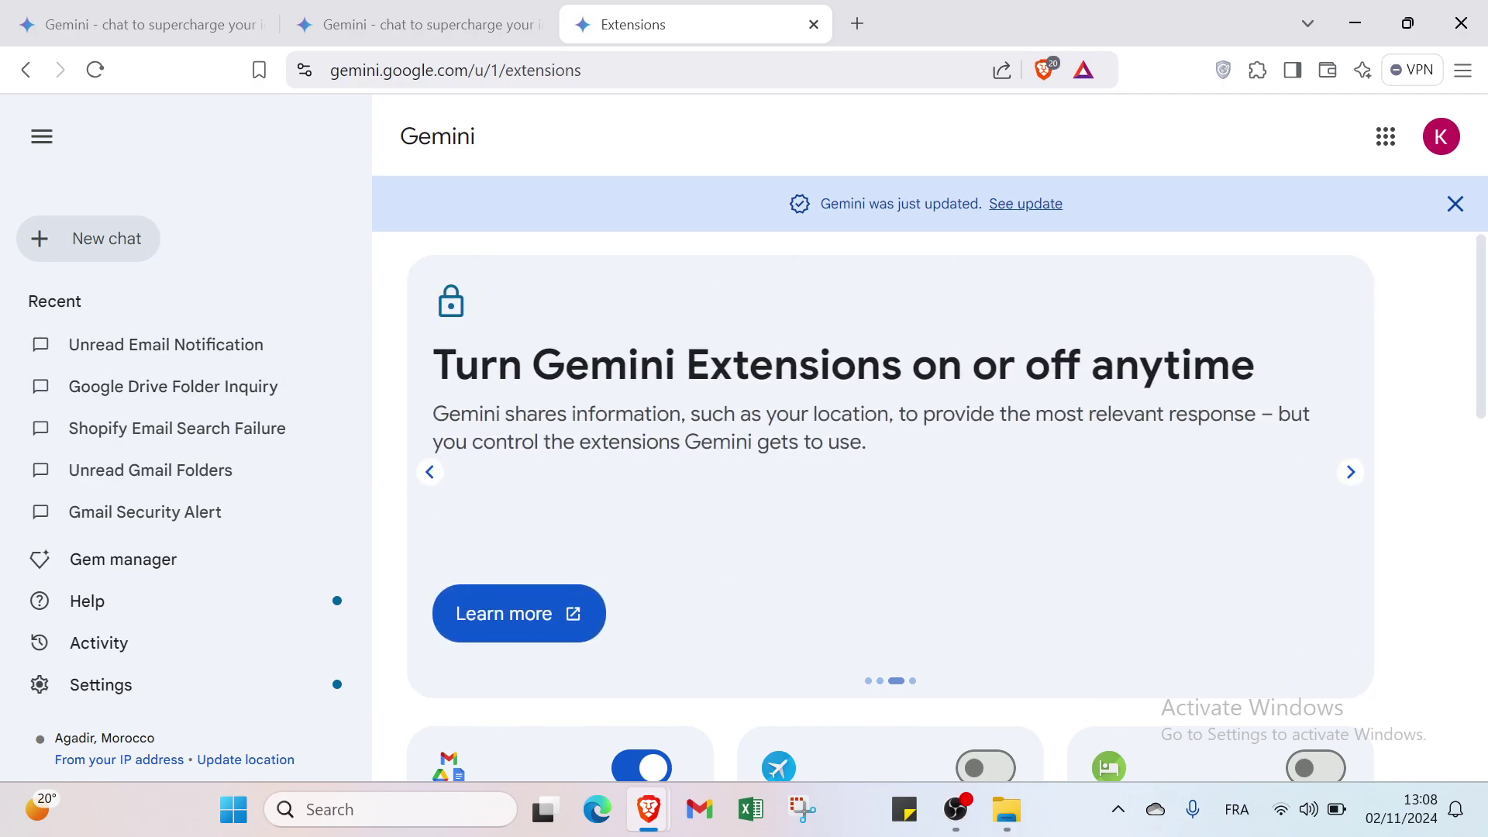
scroll(496, 387, "down", 3)
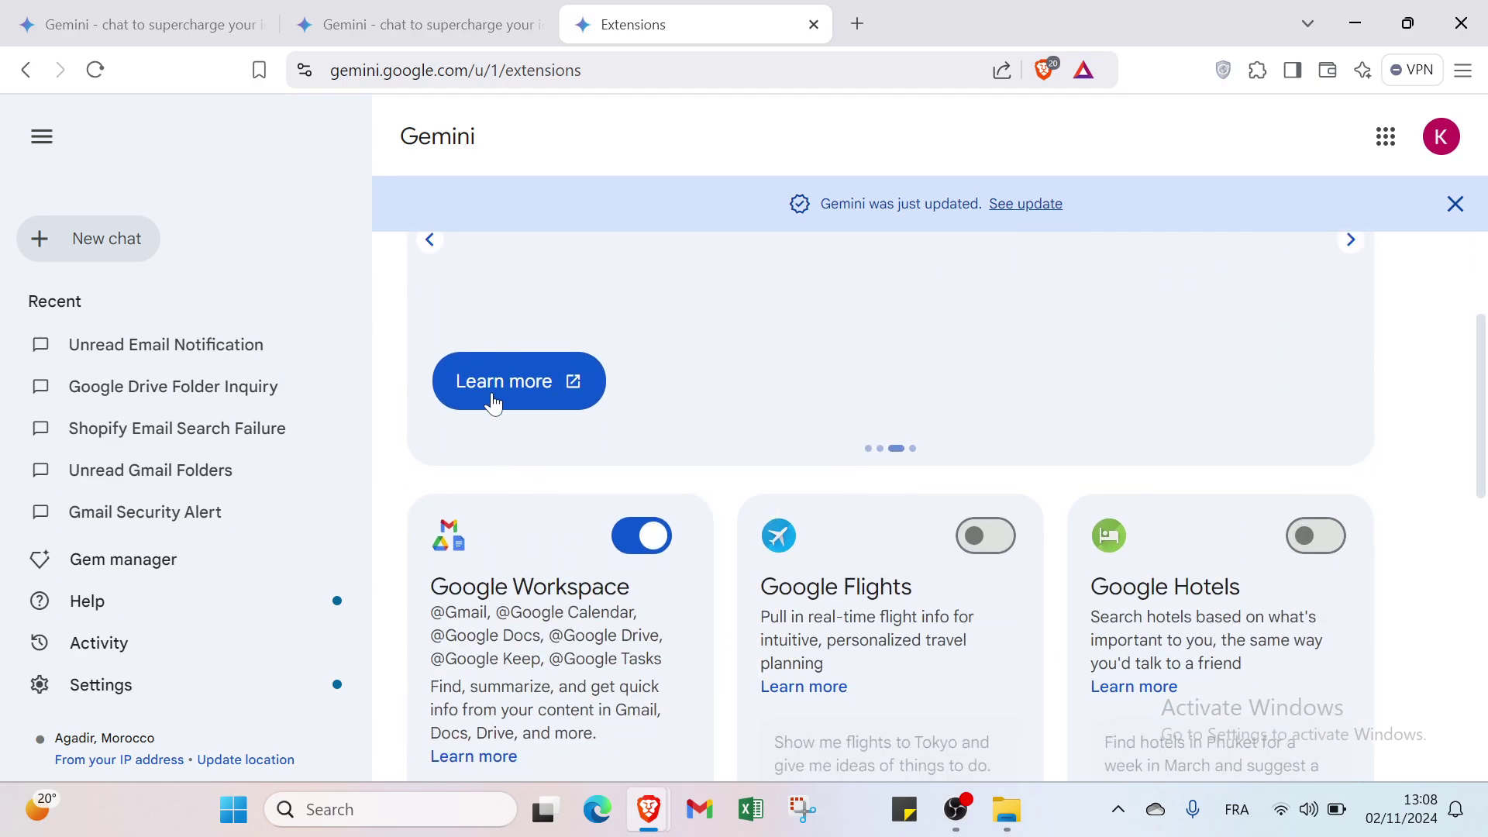
scroll(733, 616, "down", 4)
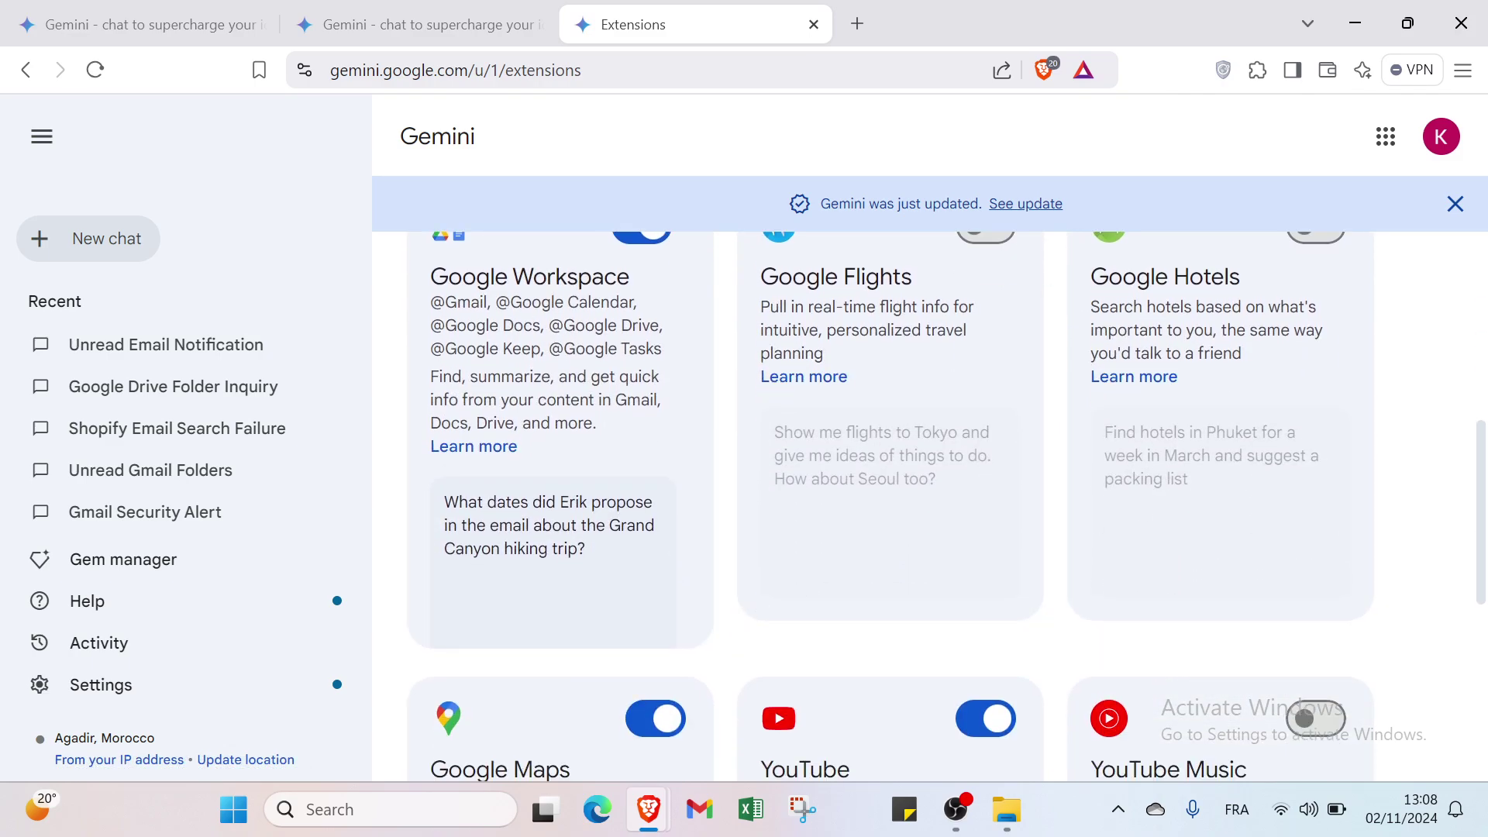
scroll(644, 317, "up", 1)
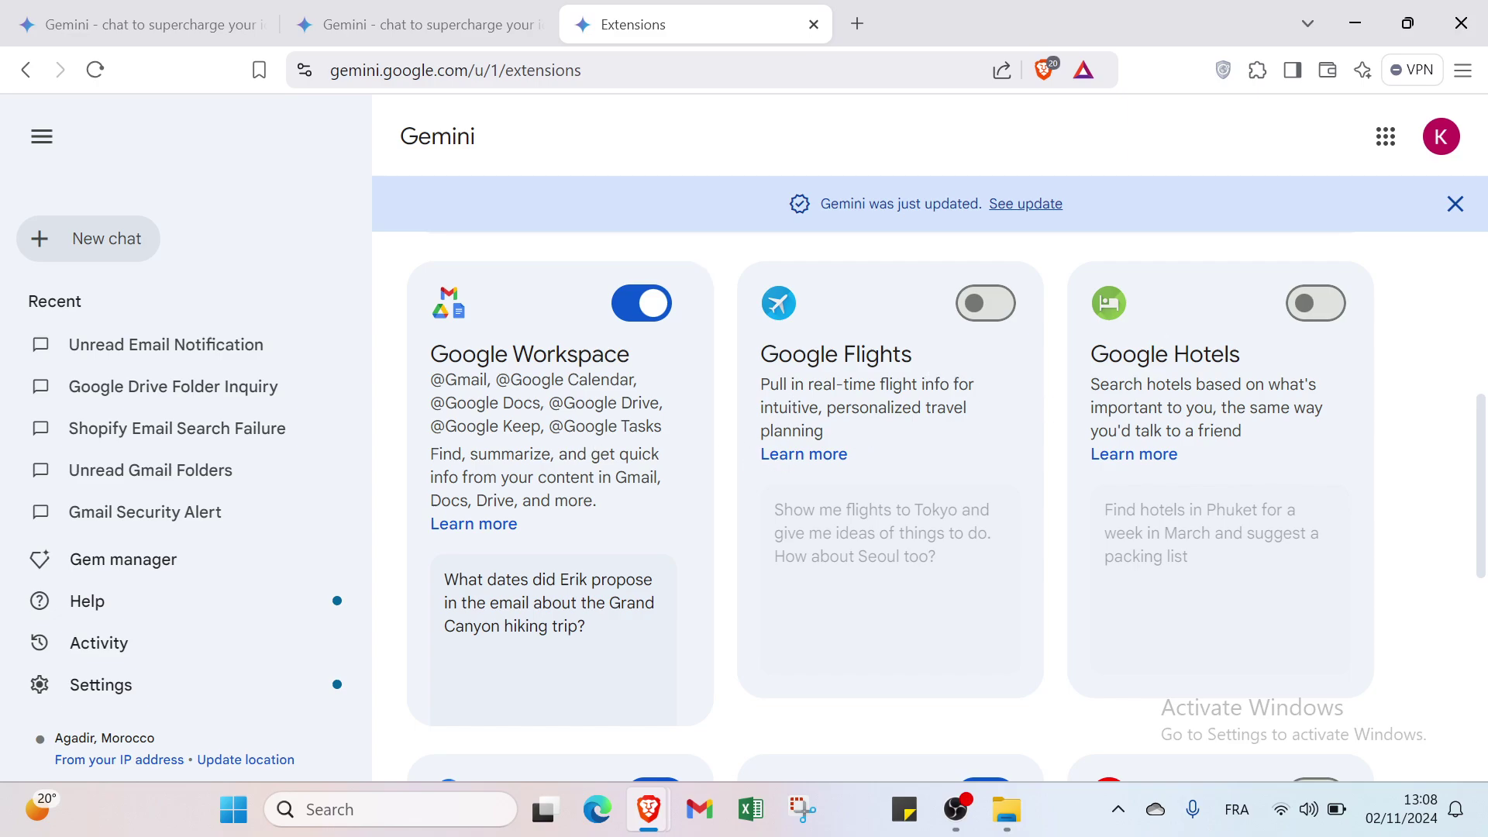
scroll(1047, 395, "down", 1)
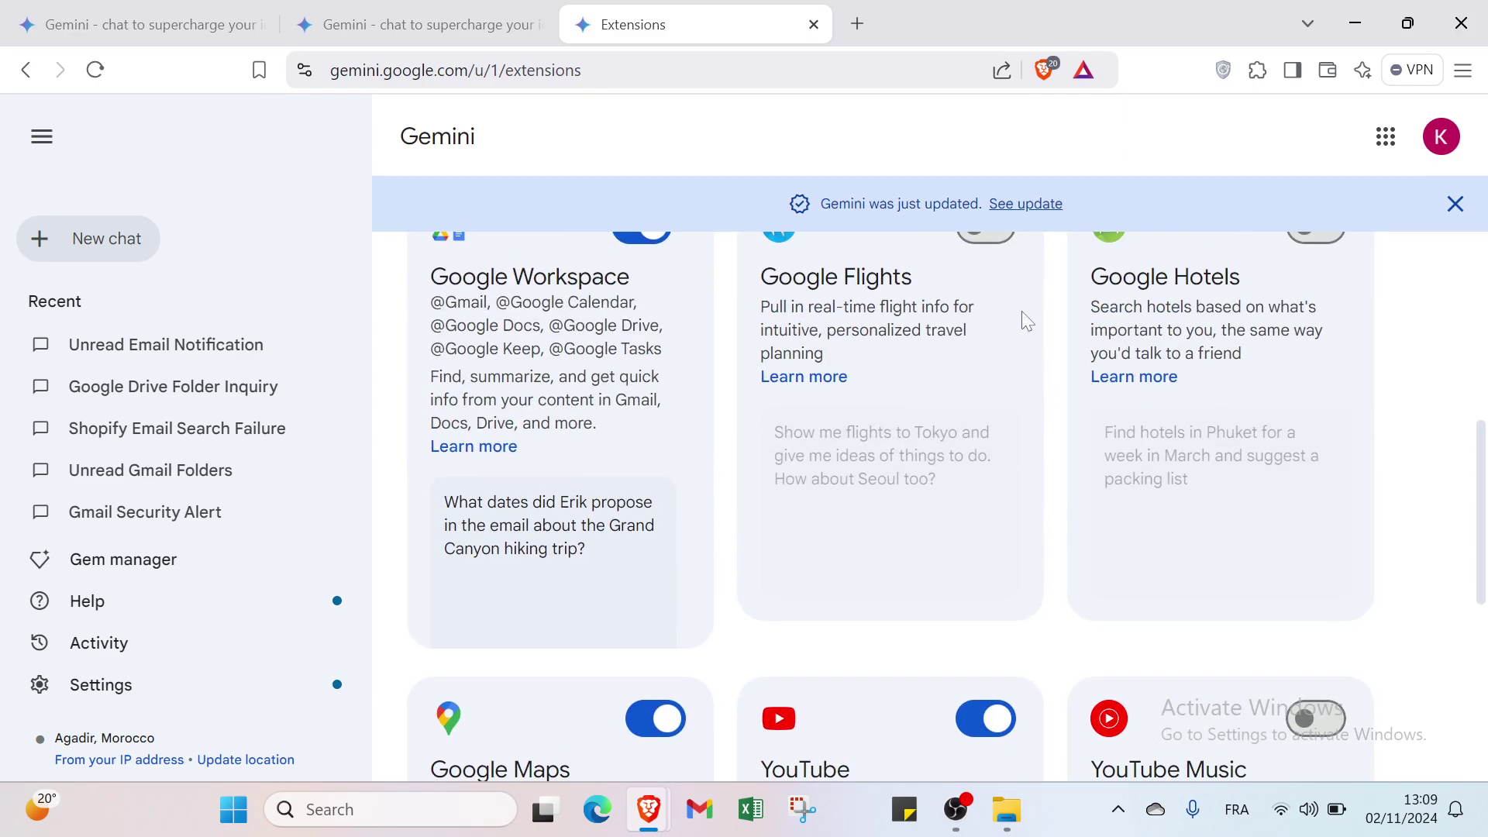
scroll(1022, 310, "up", 2)
scroll(848, 516, "down", 3)
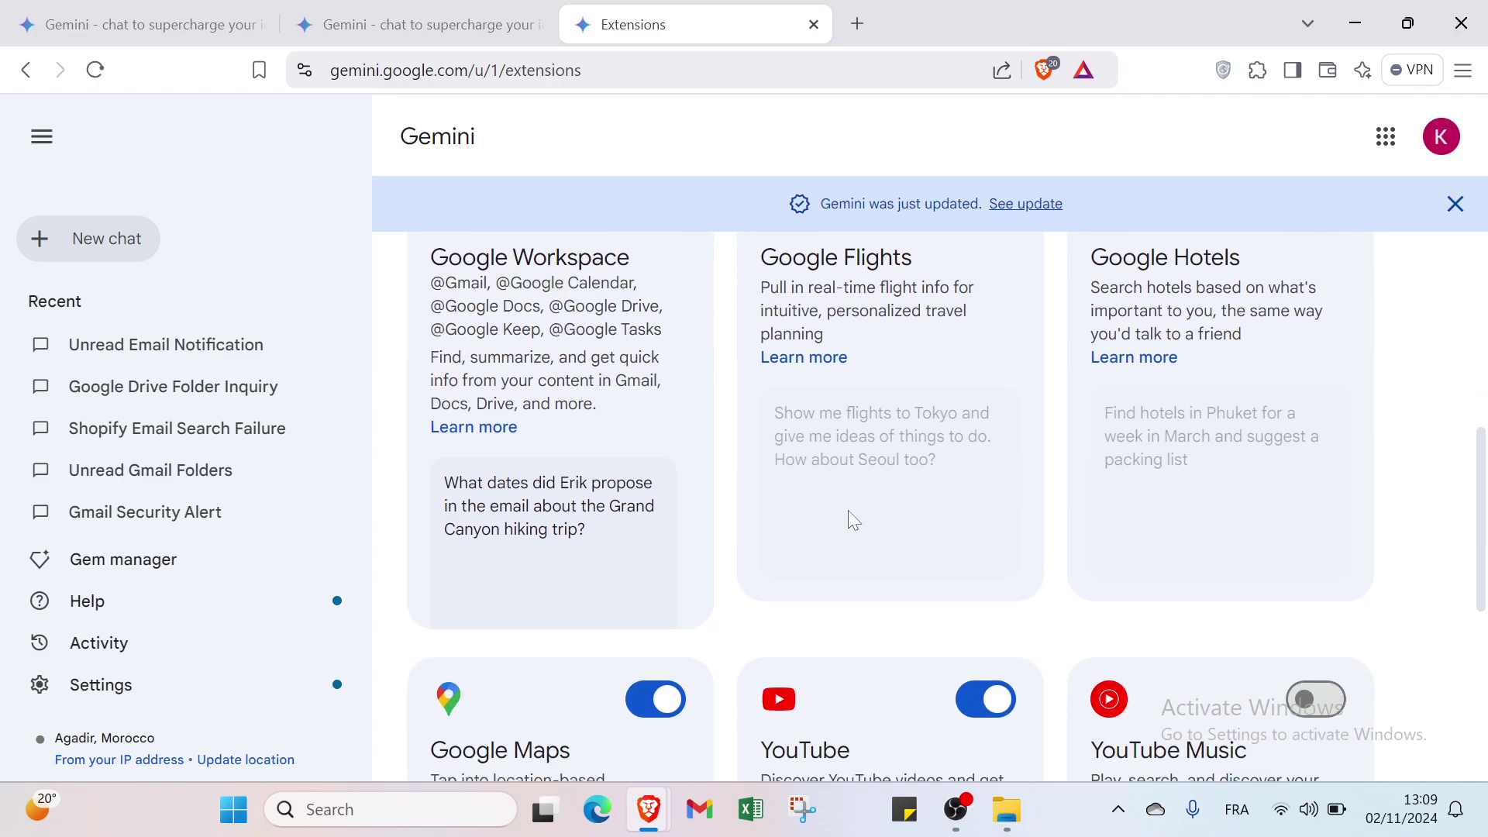
scroll(542, 588, "down", 2)
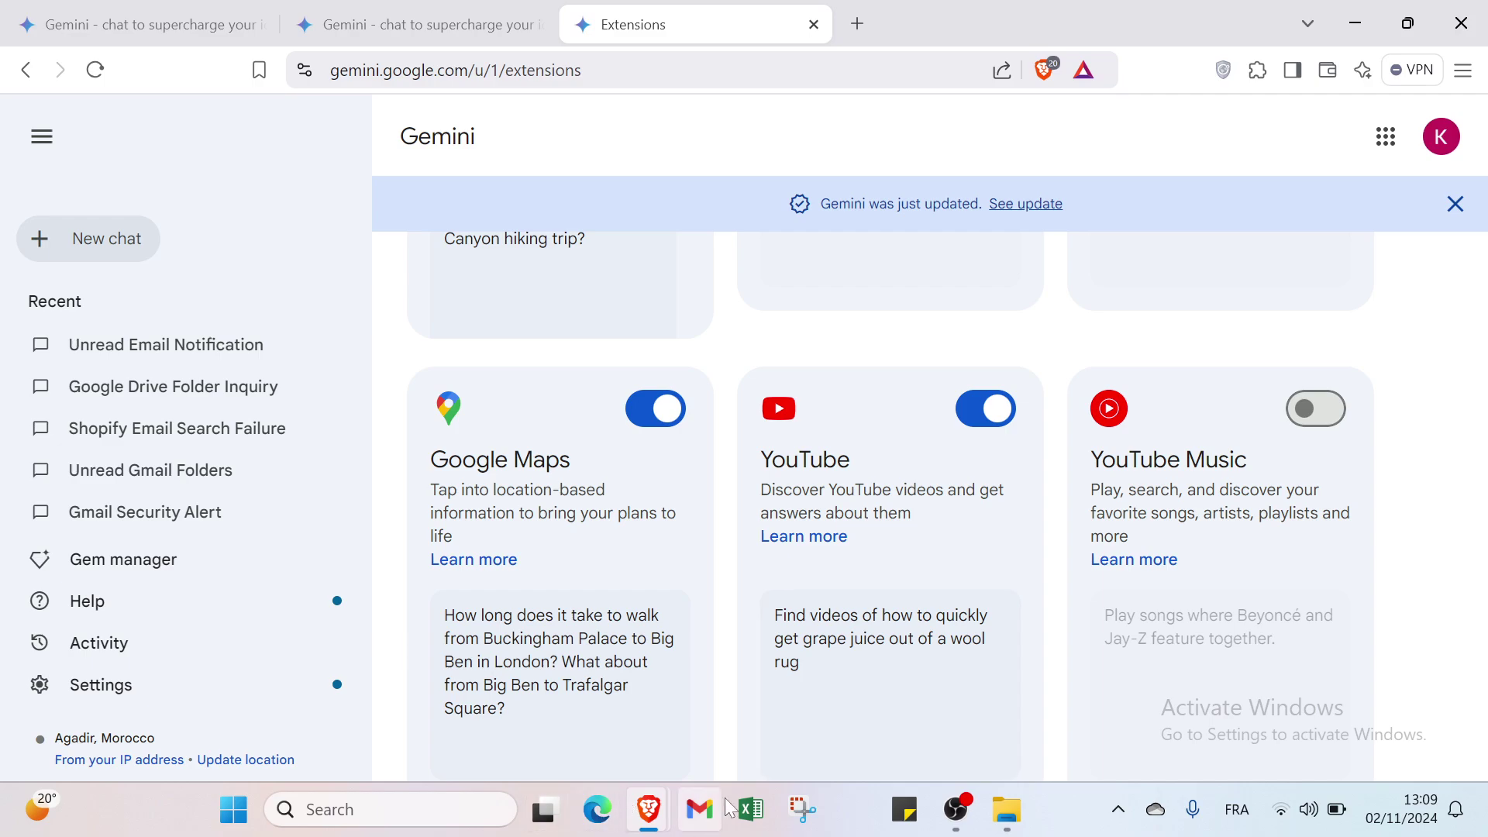
scroll(555, 253, "up", 1)
scroll(555, 335, "up", 2)
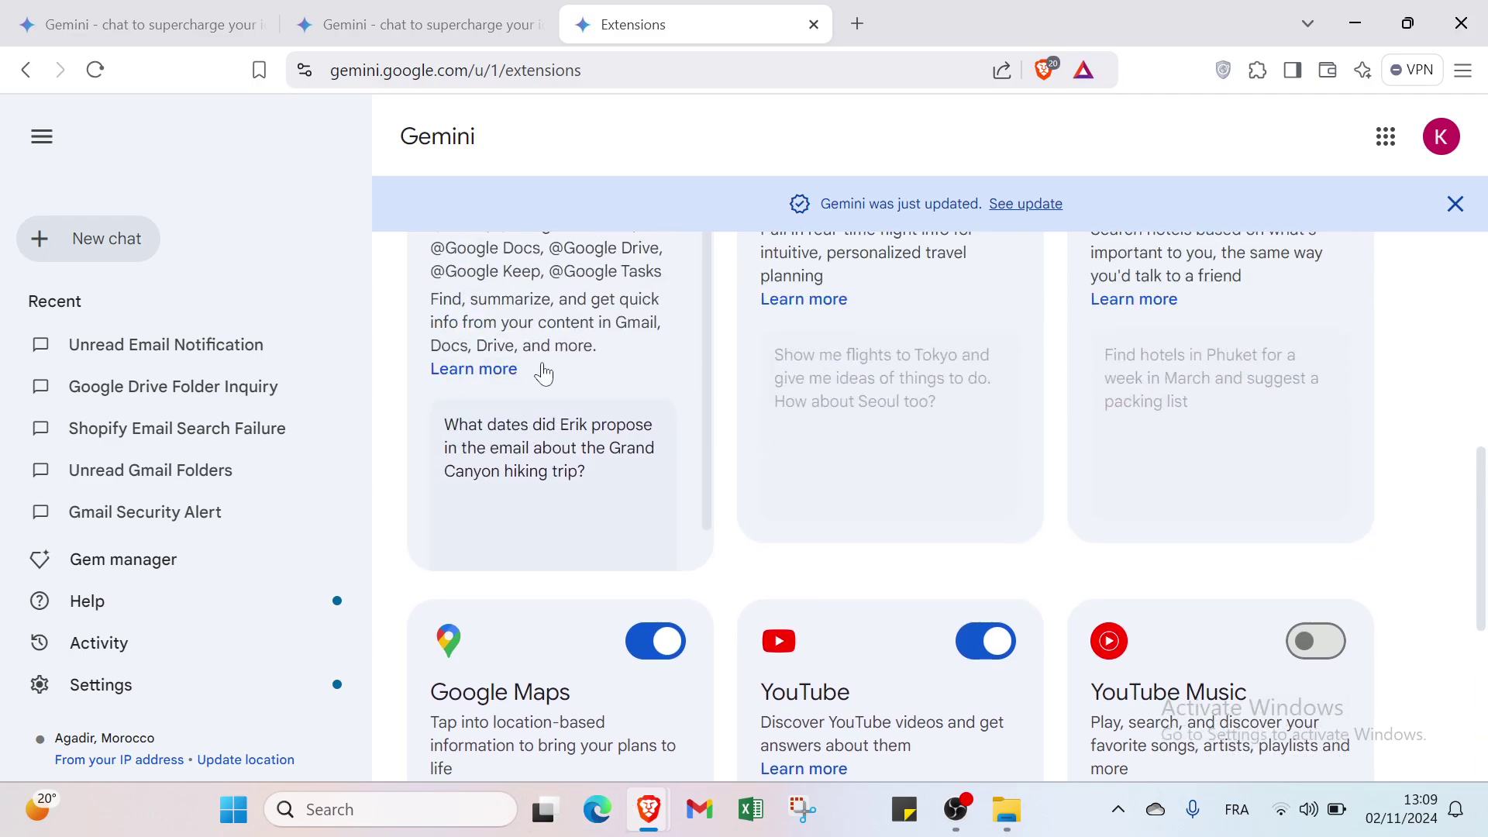
scroll(544, 374, "up", 1)
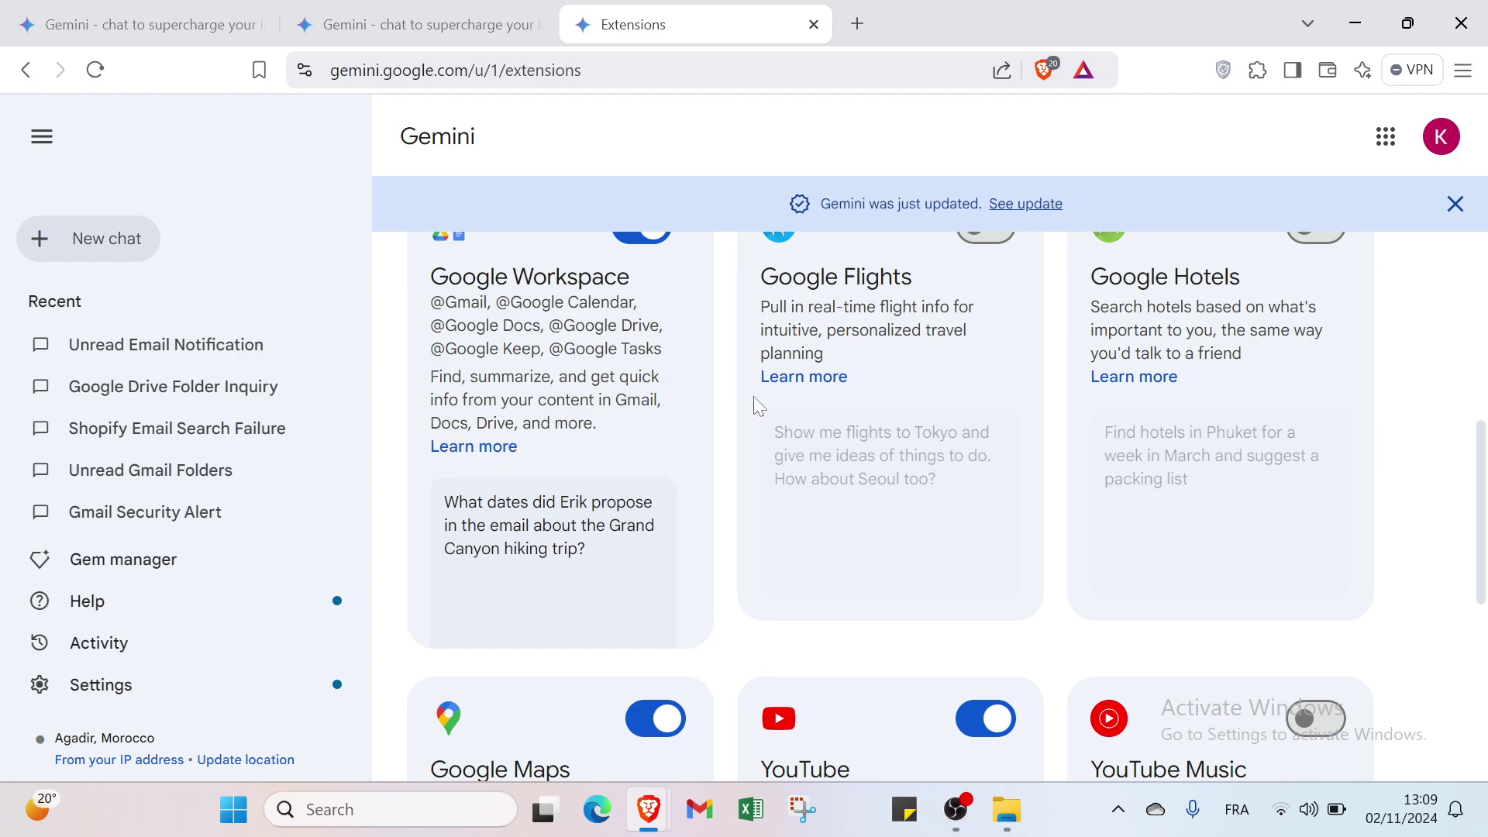
scroll(754, 397, "down", 5)
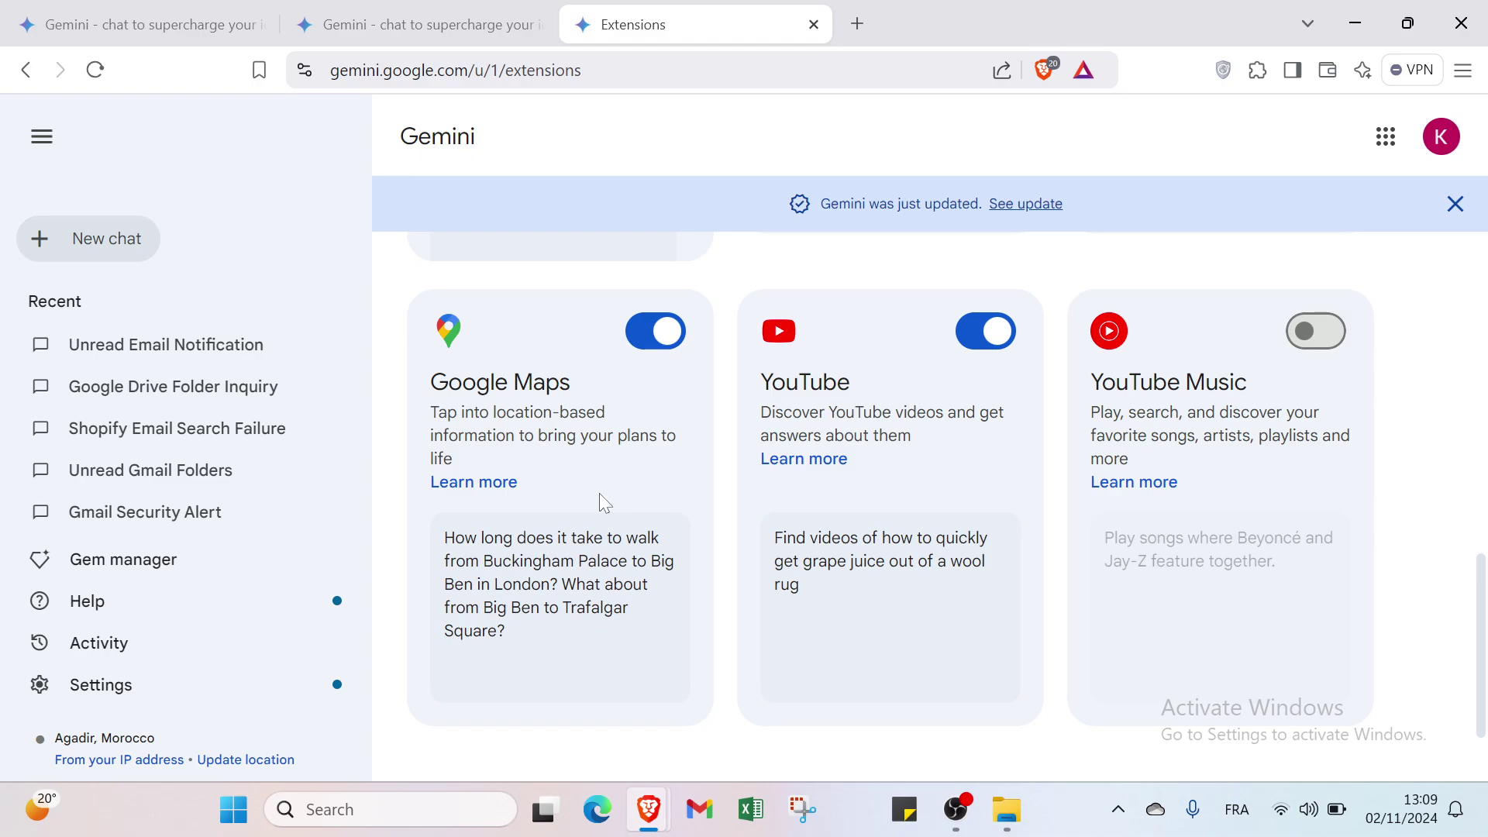
scroll(621, 475, "up", 2)
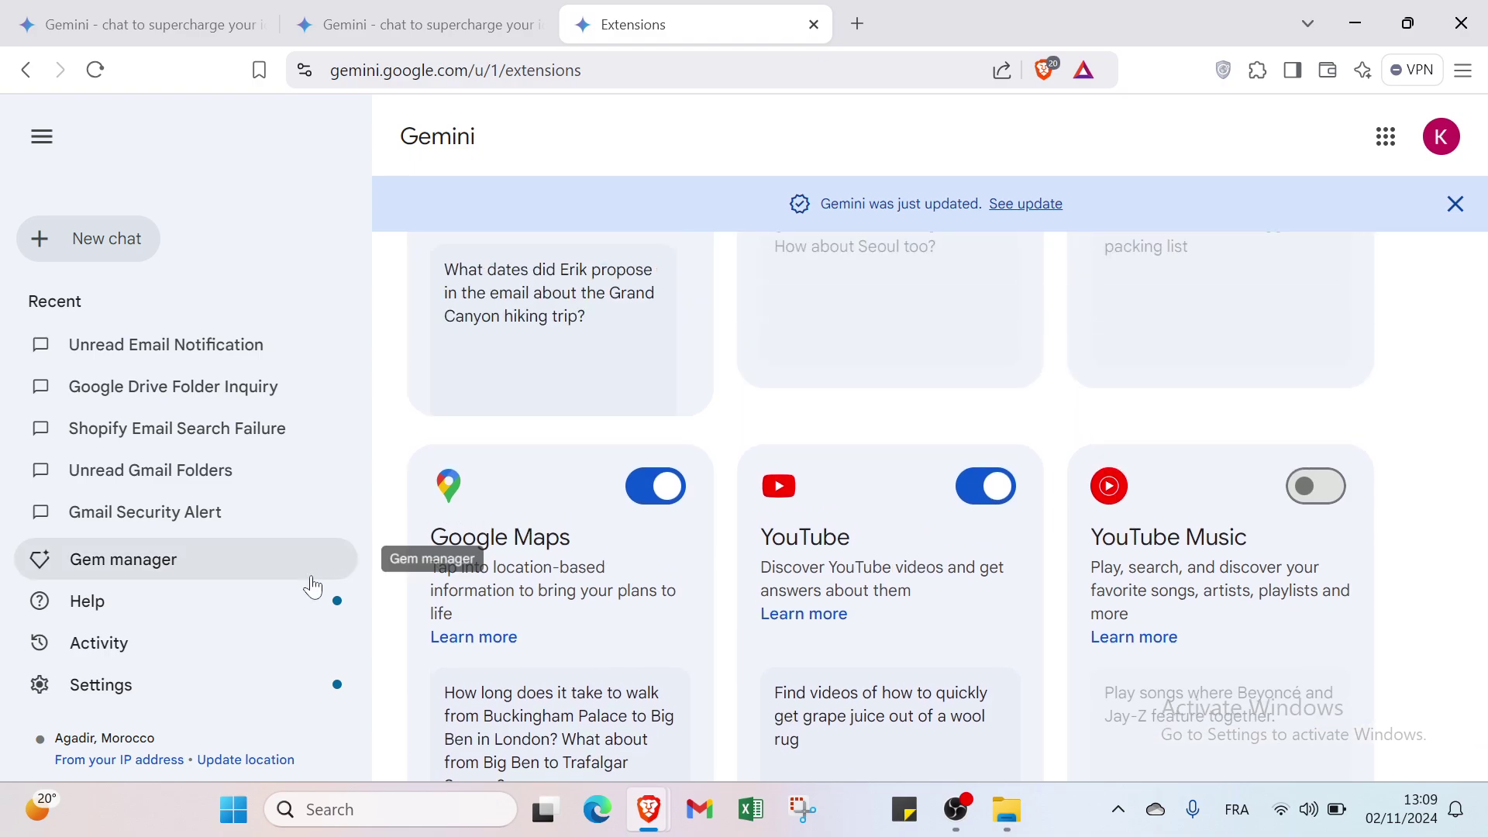
left_click(97, 239)
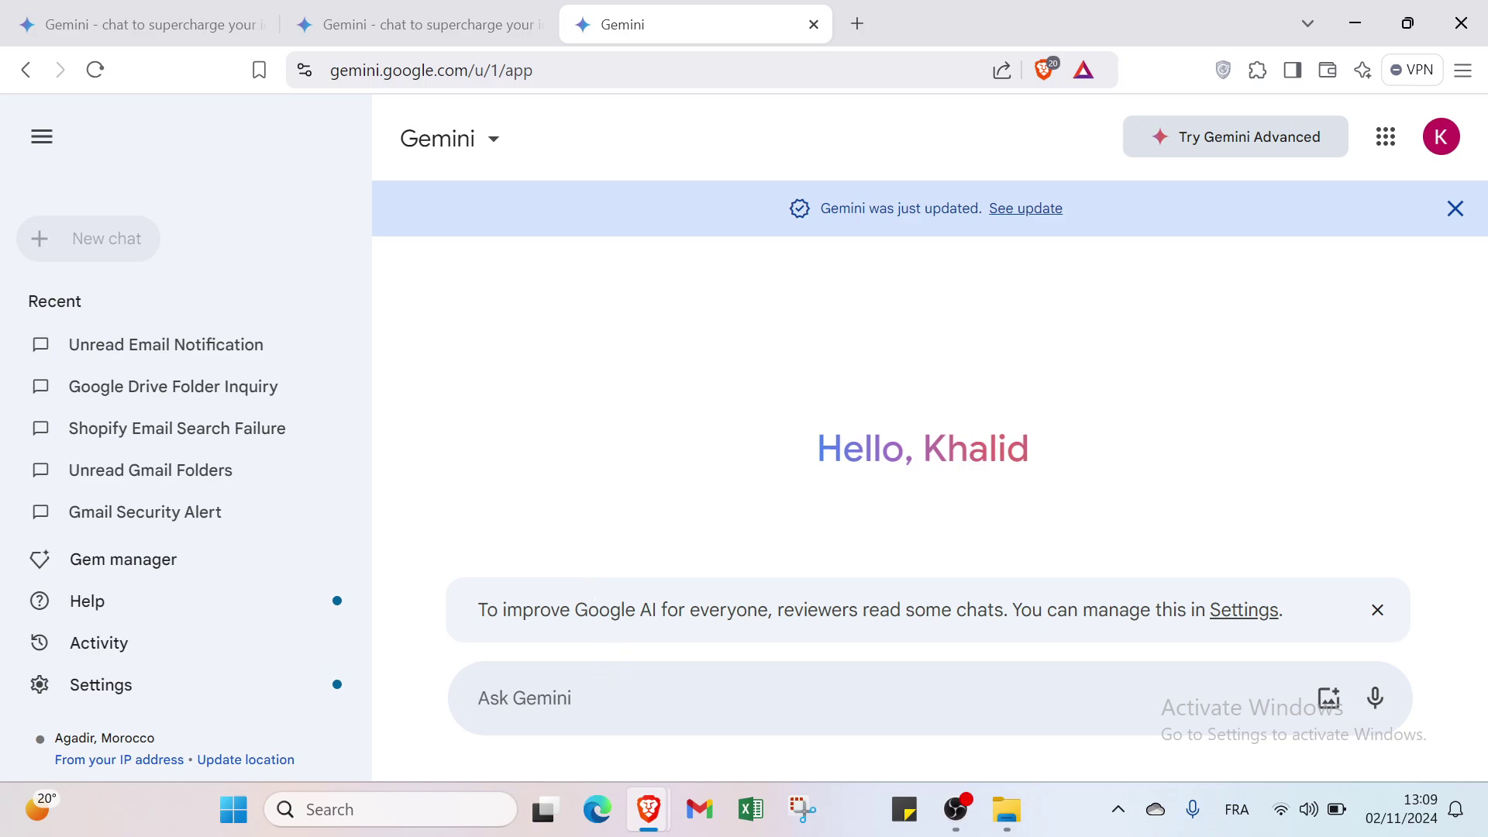
type("@")
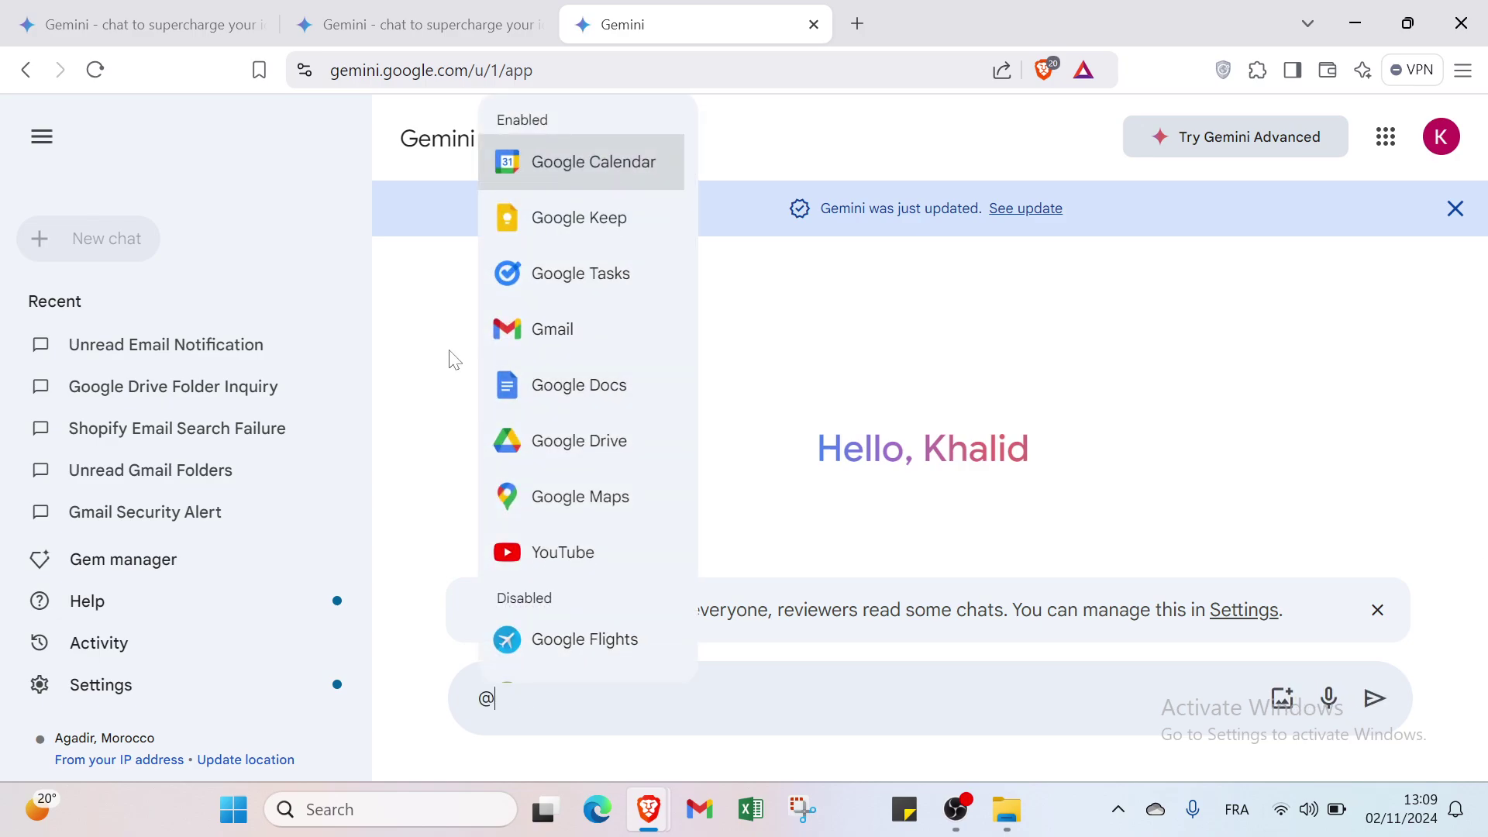
left_click(507, 329)
type("unrea")
type("d ")
type("em")
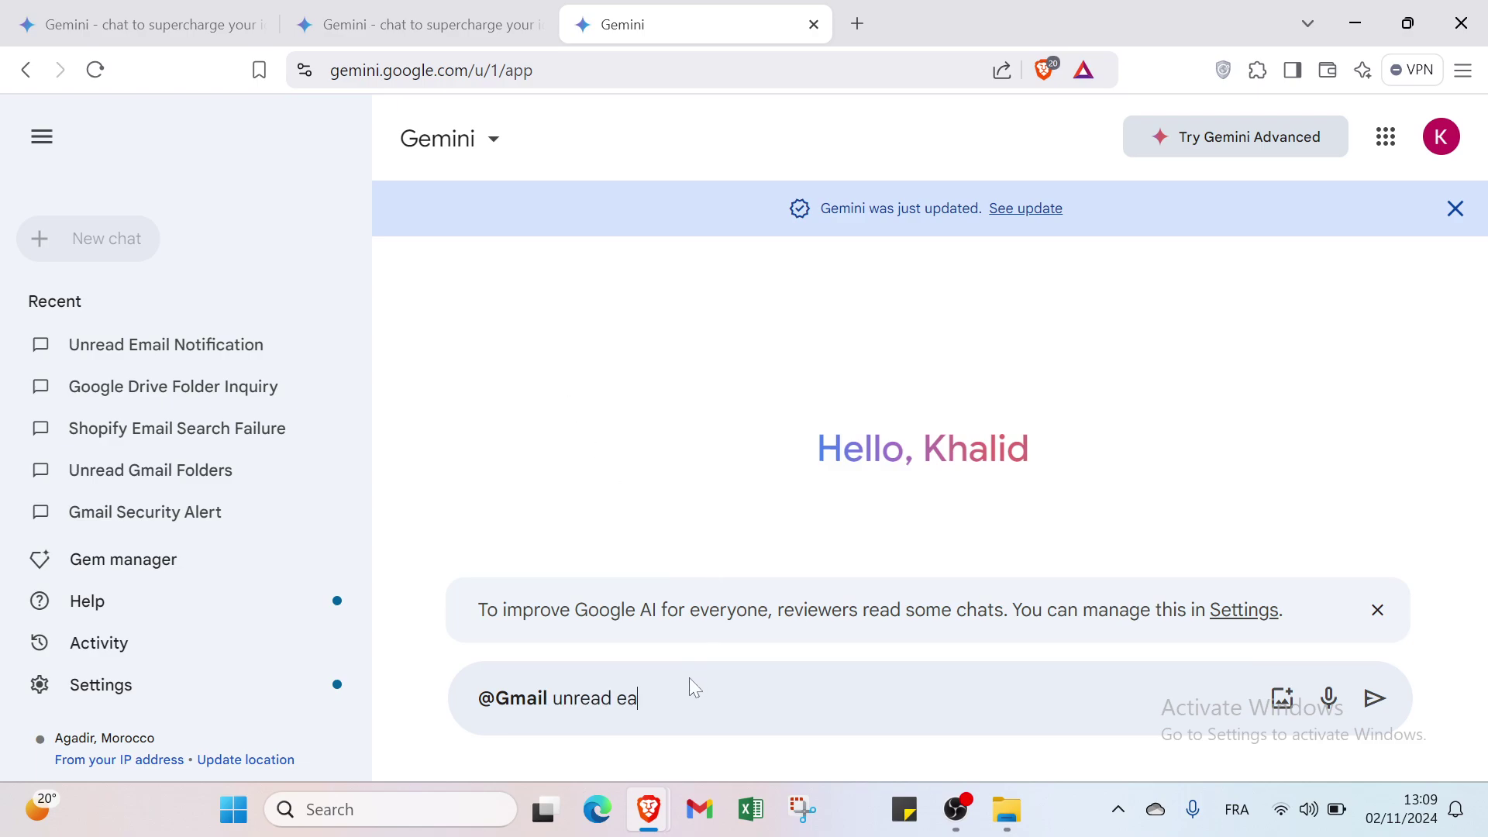
key("BackSpace")
type("mails")
key("Return")
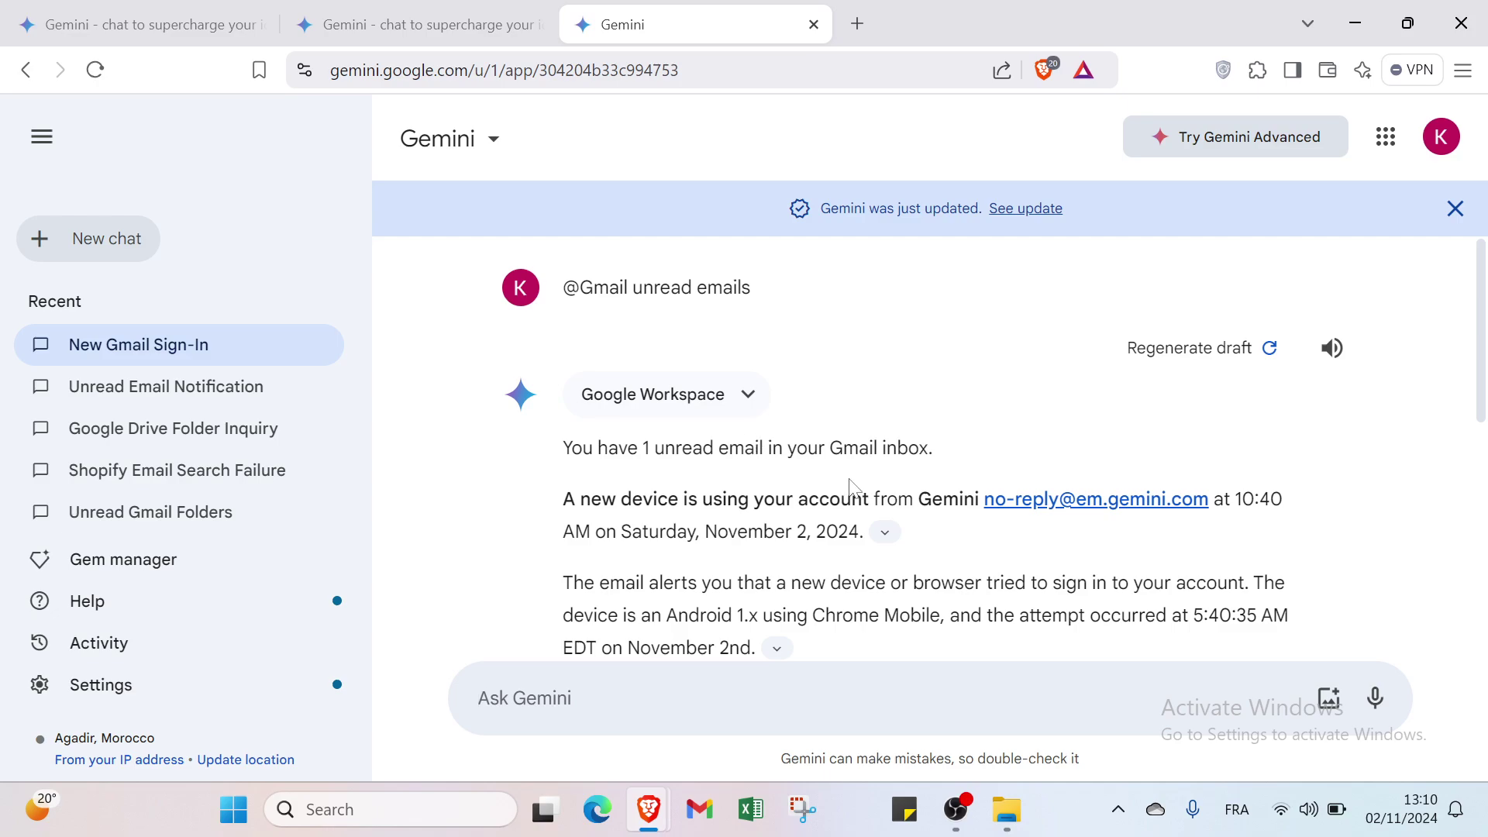
scroll(542, 548, "down", 2)
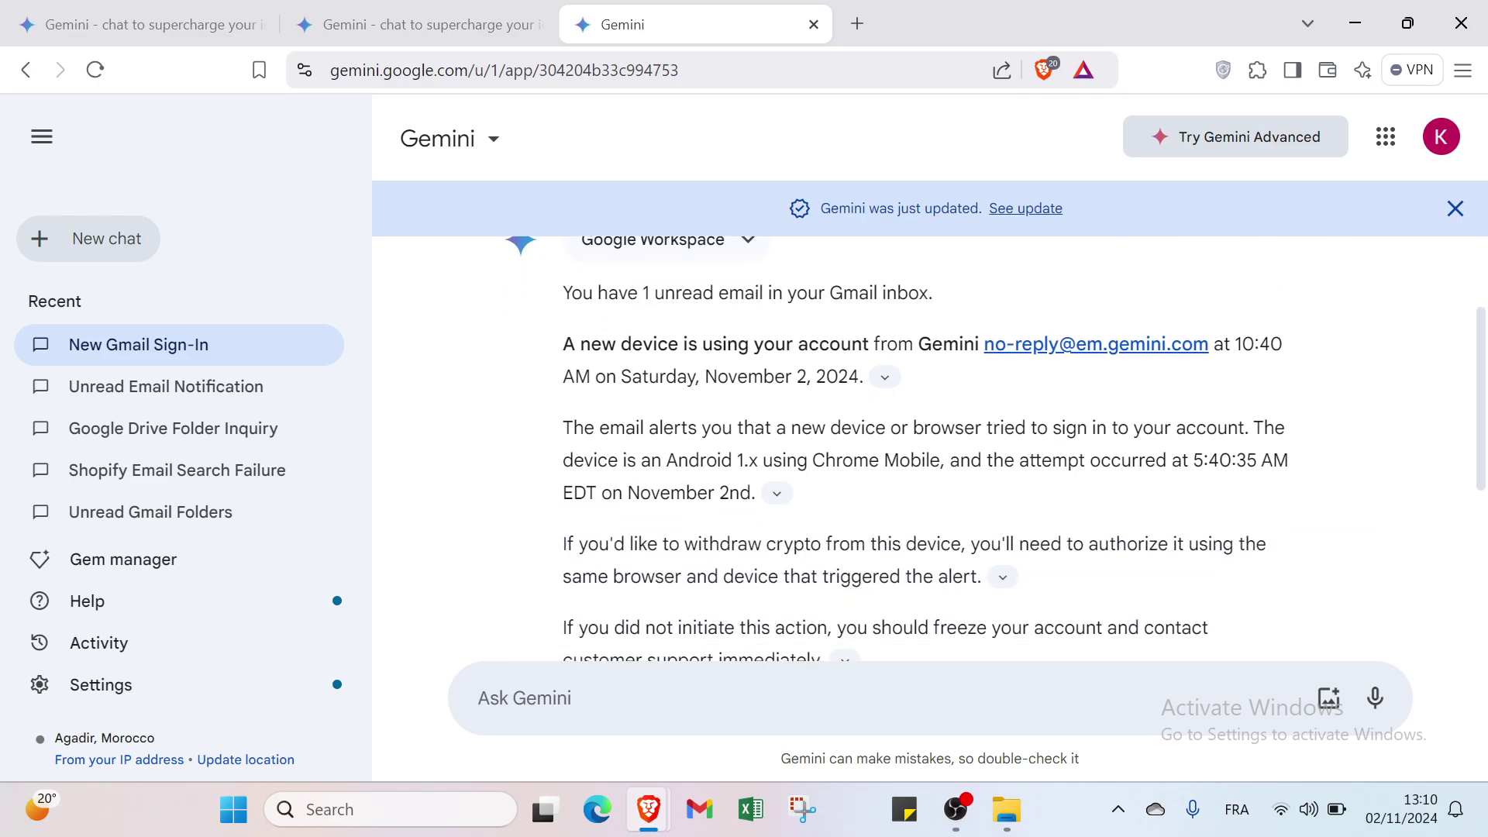
scroll(1042, 412, "down", 1)
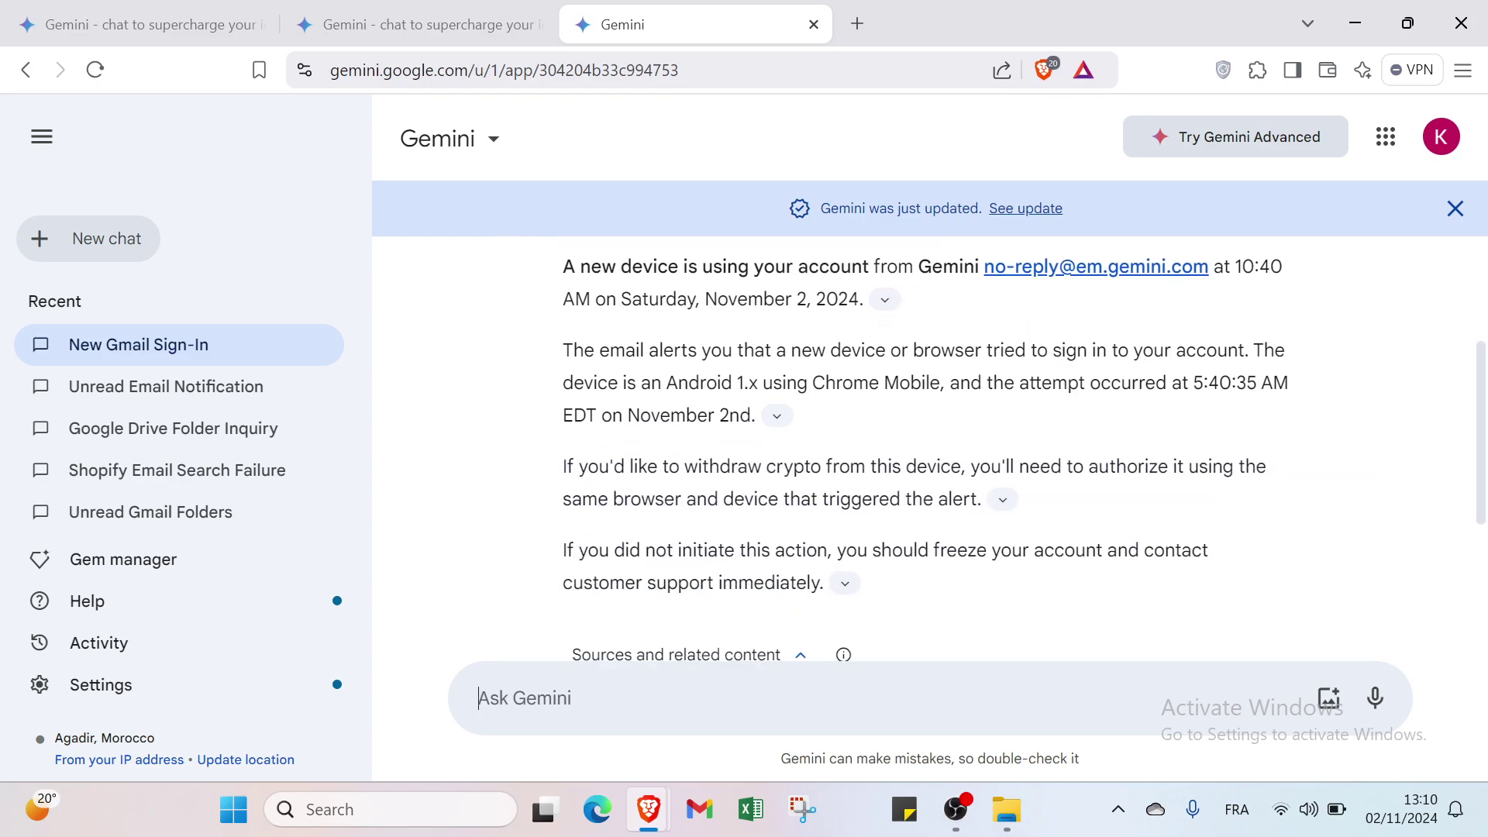
scroll(868, 438, "down", 4)
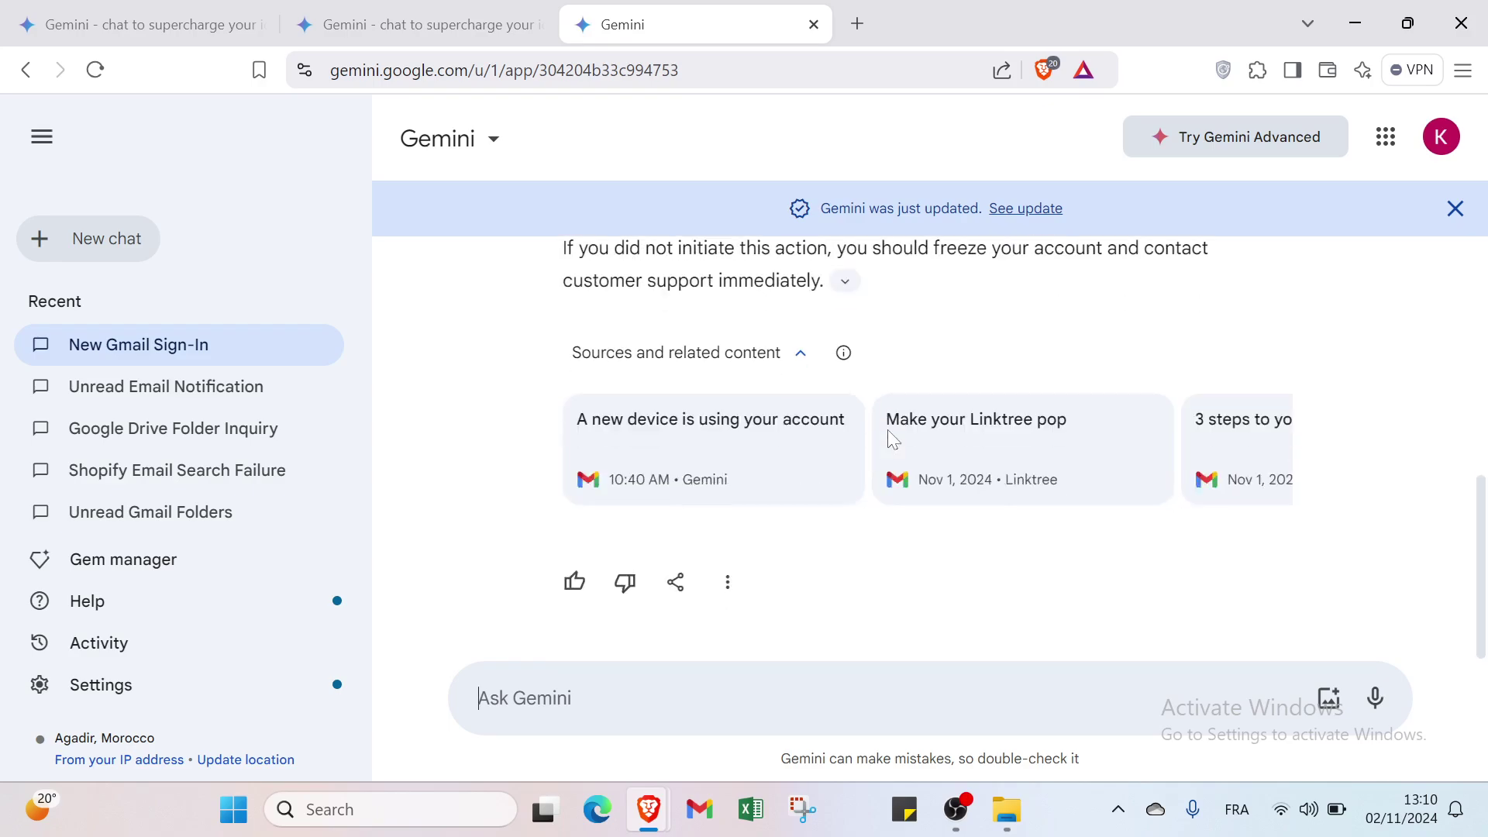
scroll(891, 438, "up", 5)
scroll(817, 548, "down", 5)
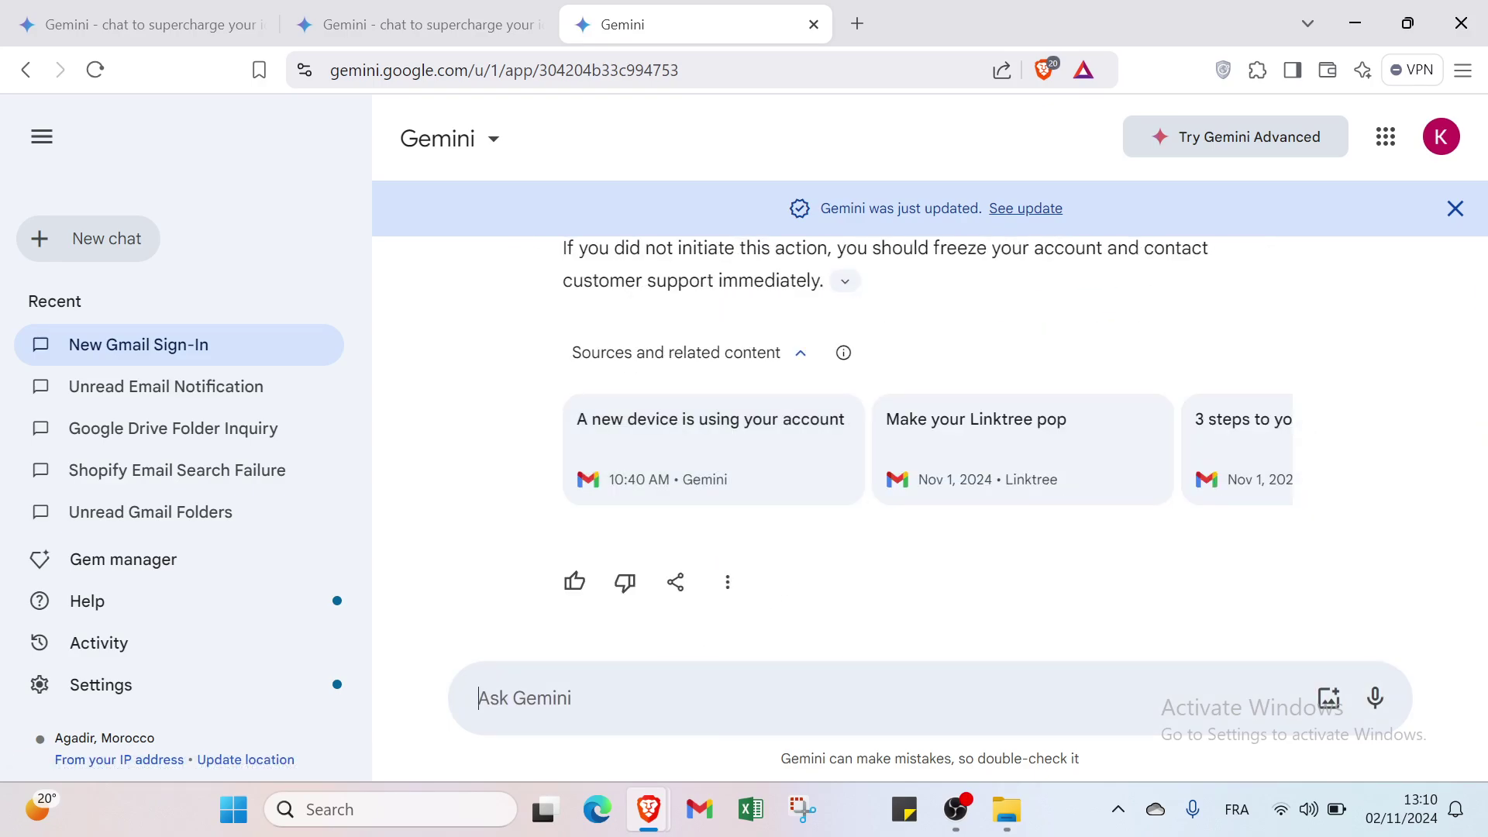
type("@")
left_click(573, 550)
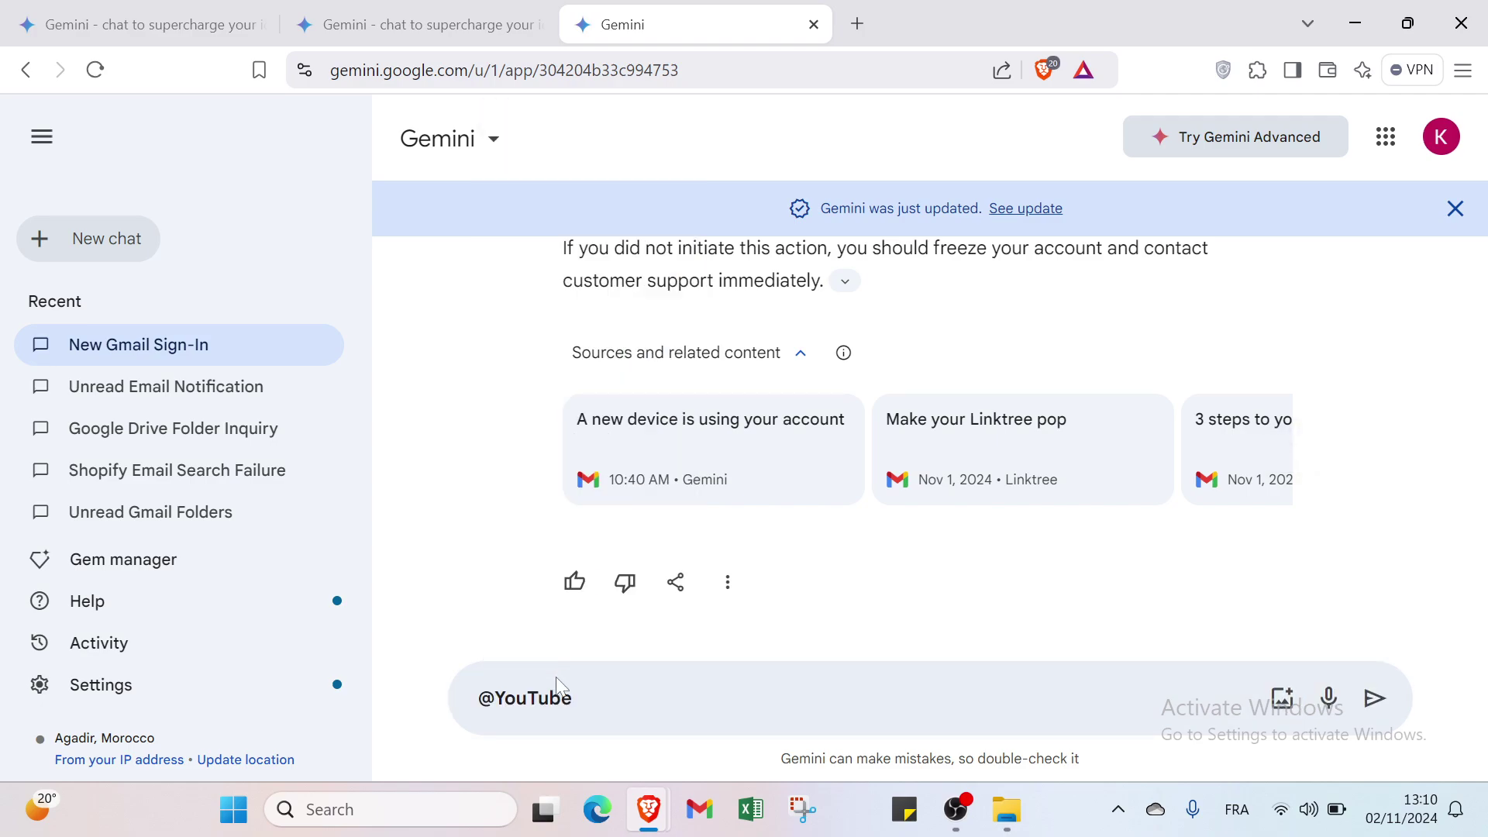
type("be")
type("st videos")
type(" tht")
type("t get more ")
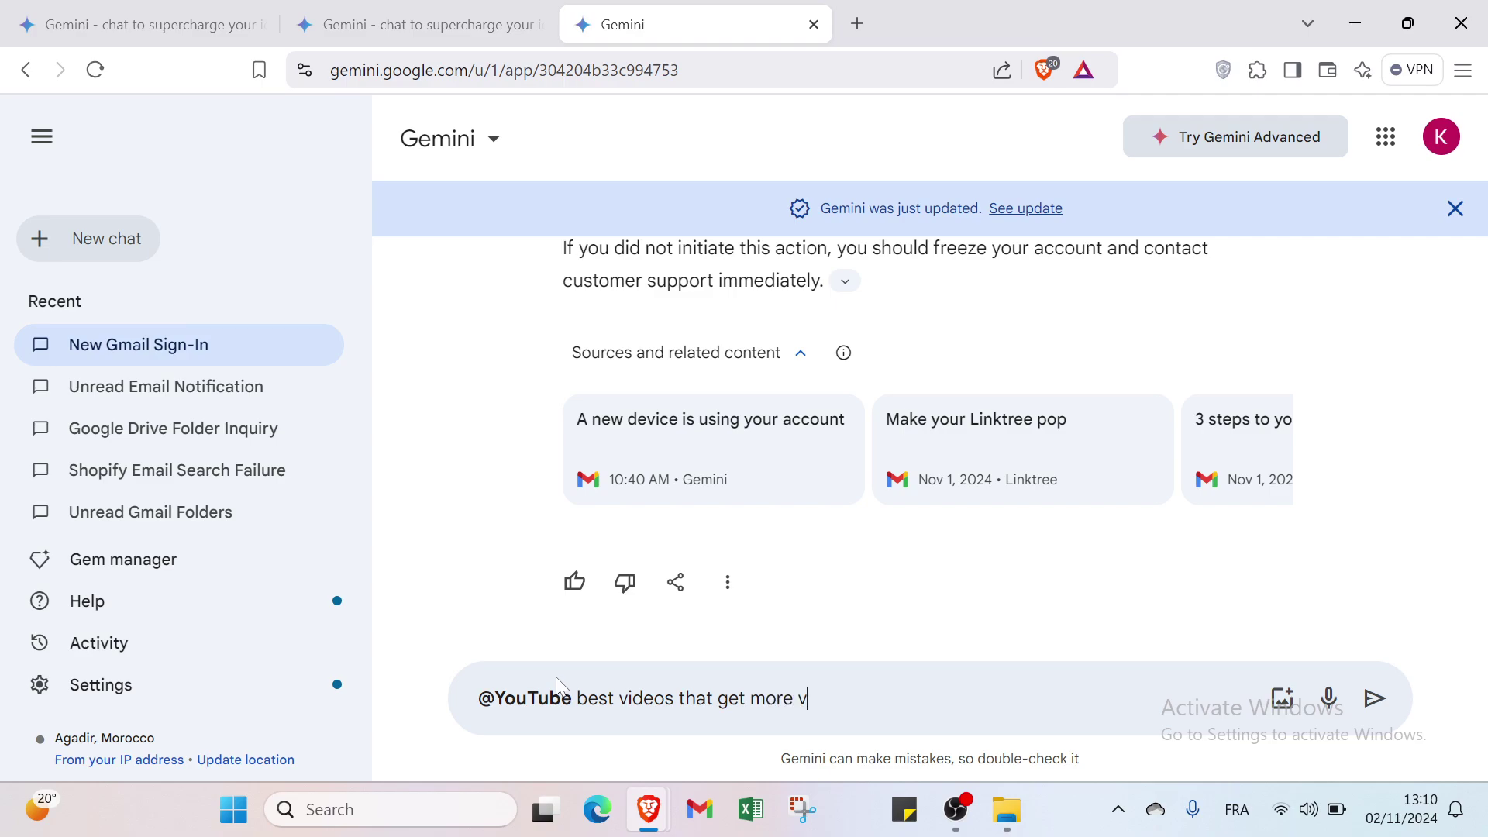
type("views last year")
key("Return")
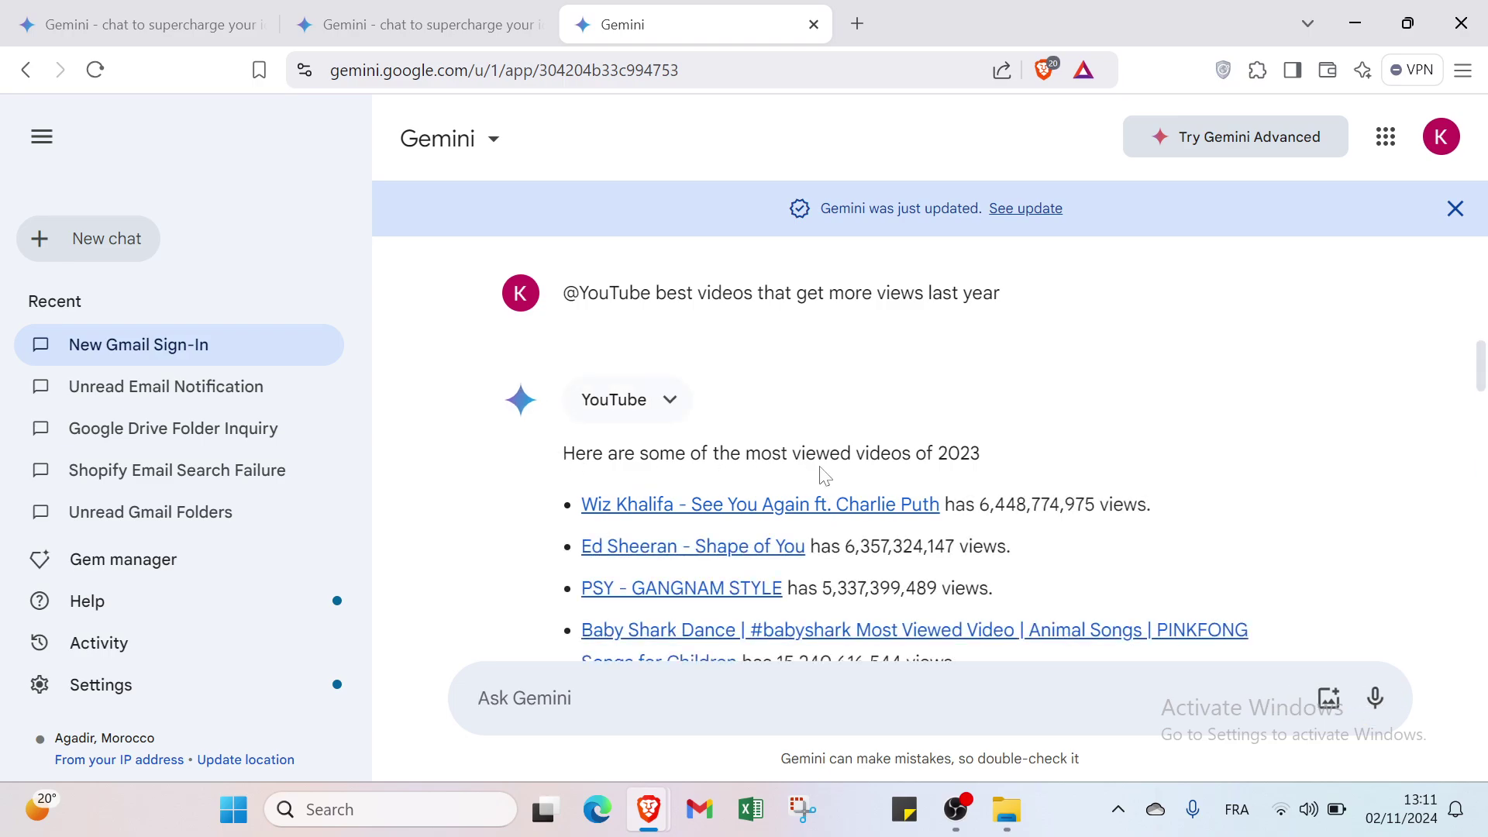
scroll(978, 455, "down", 2)
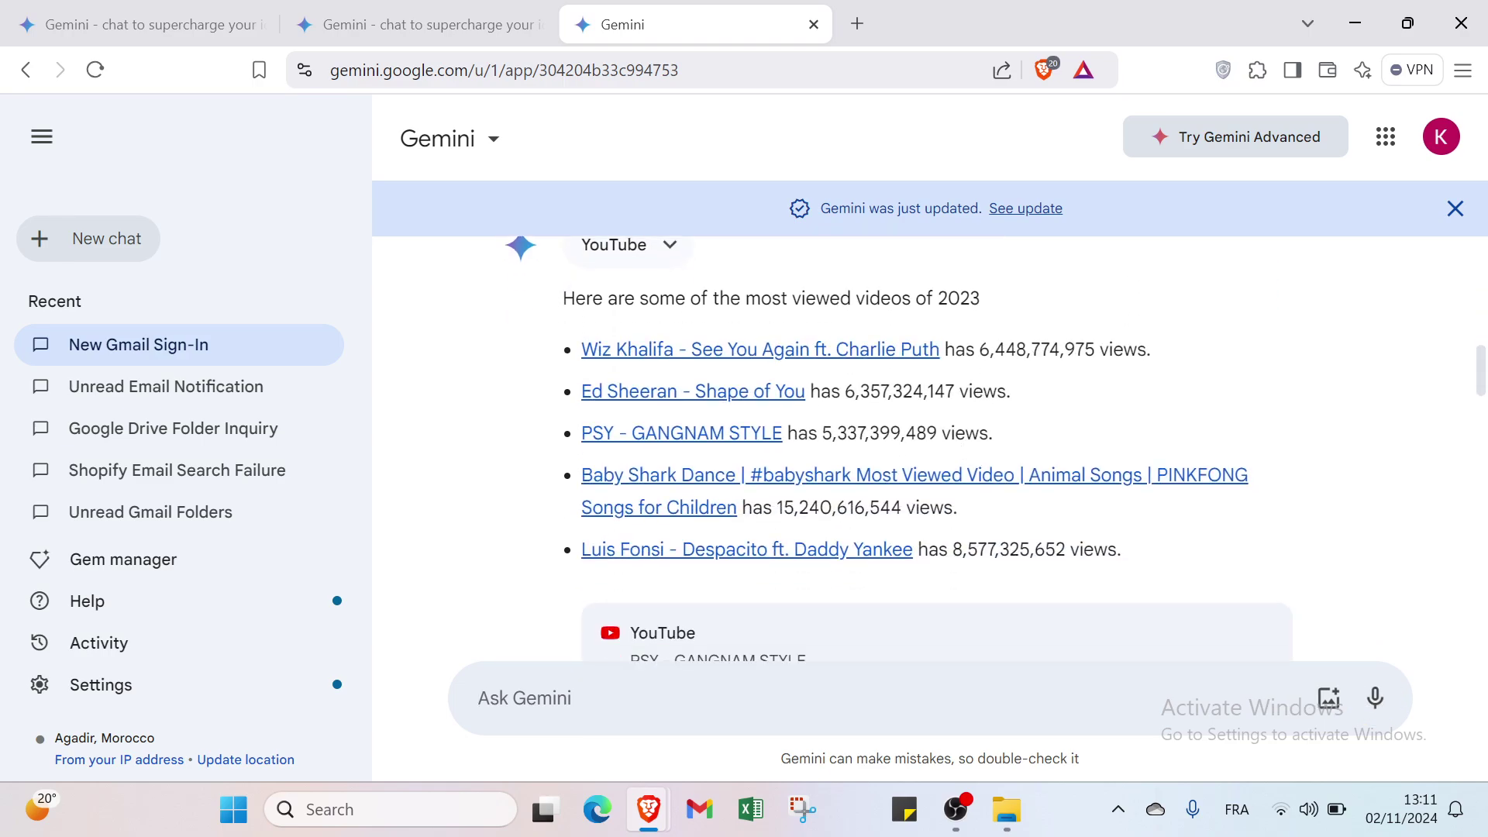
scroll(978, 456, "down", 2)
scroll(807, 405, "up", 5)
scroll(812, 410, "up", 2)
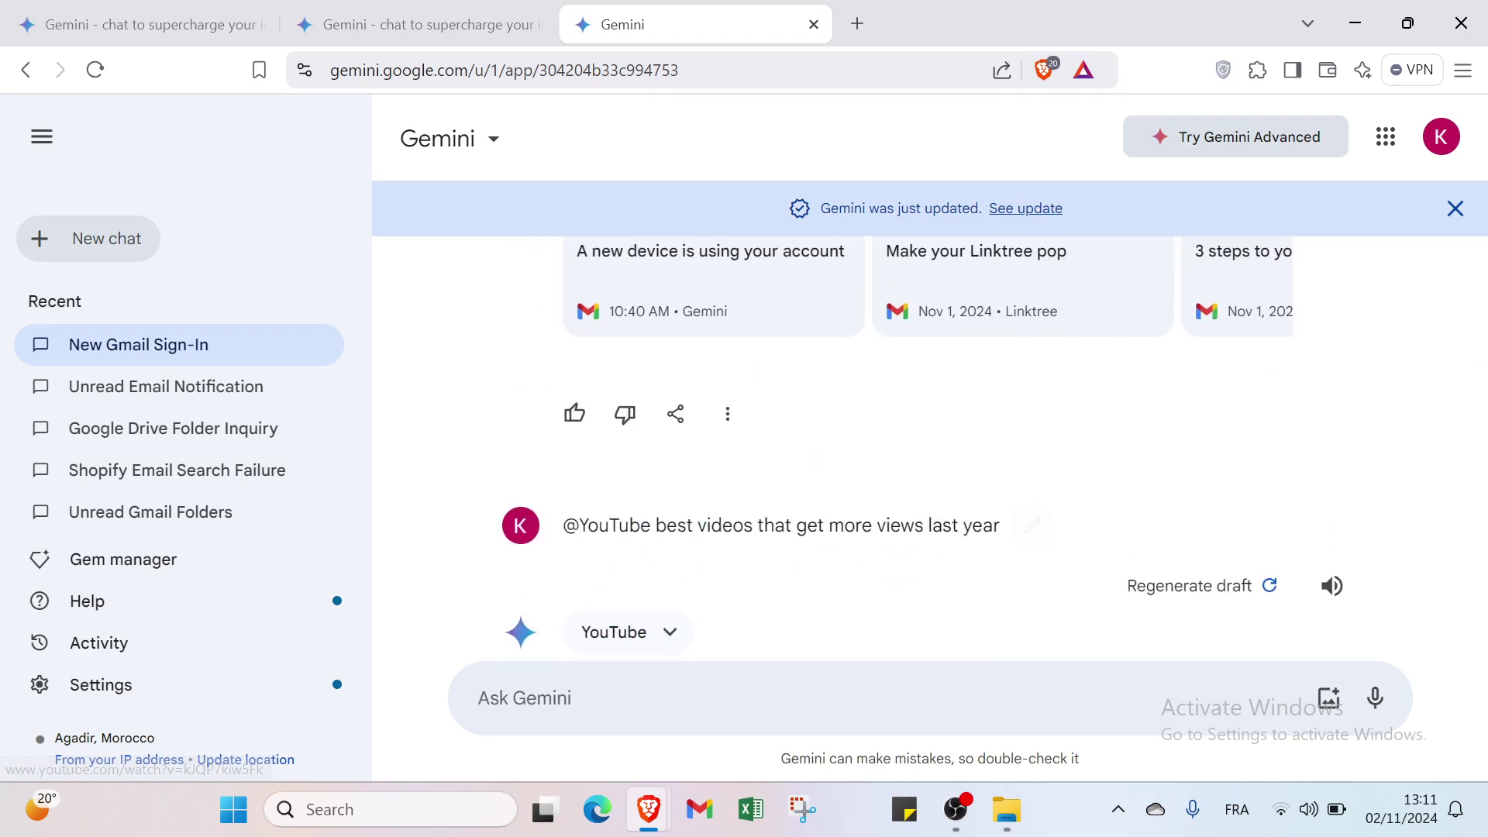
type("@")
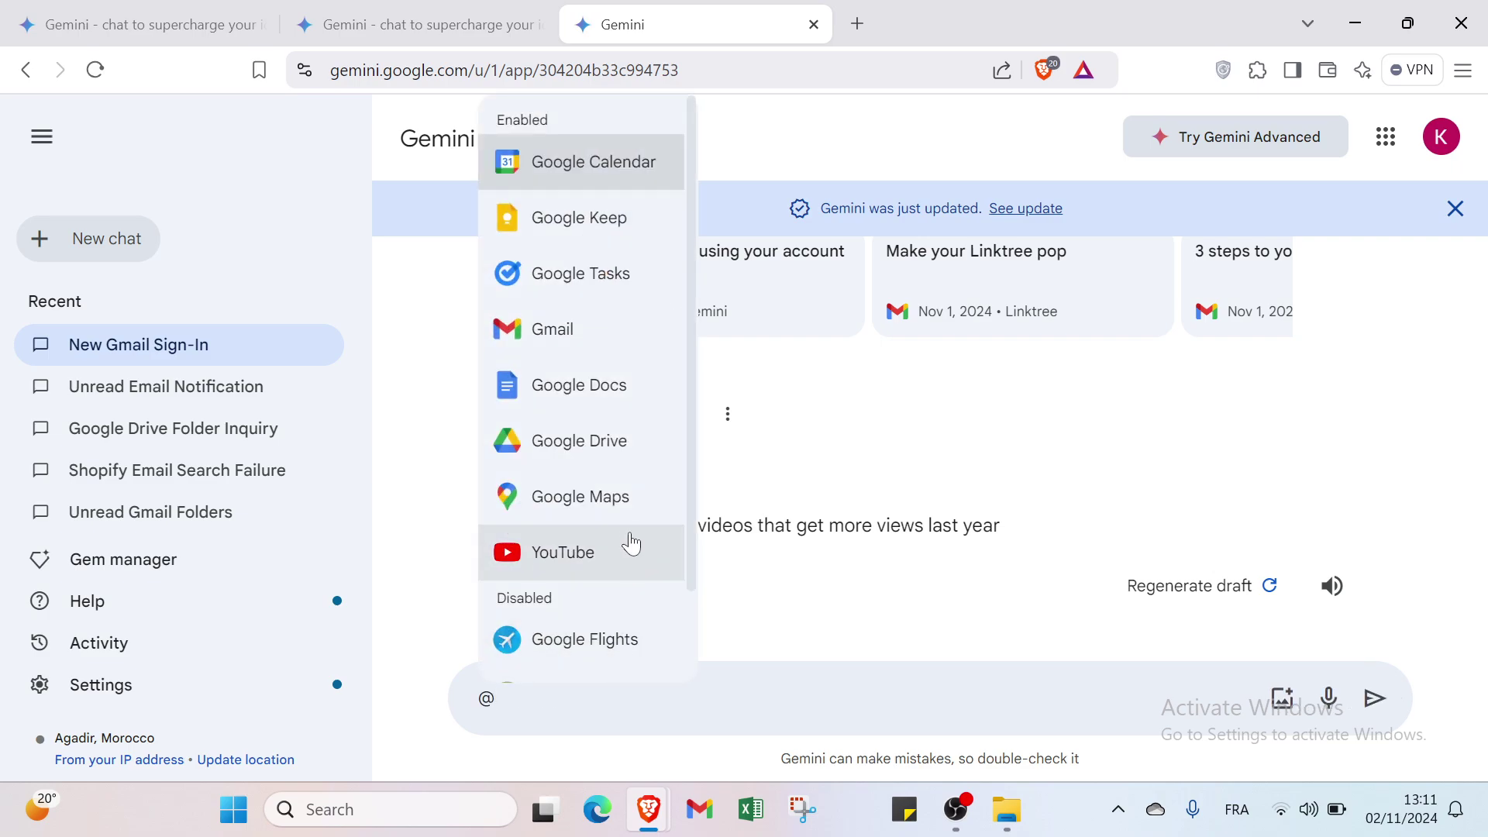
left_click(631, 498)
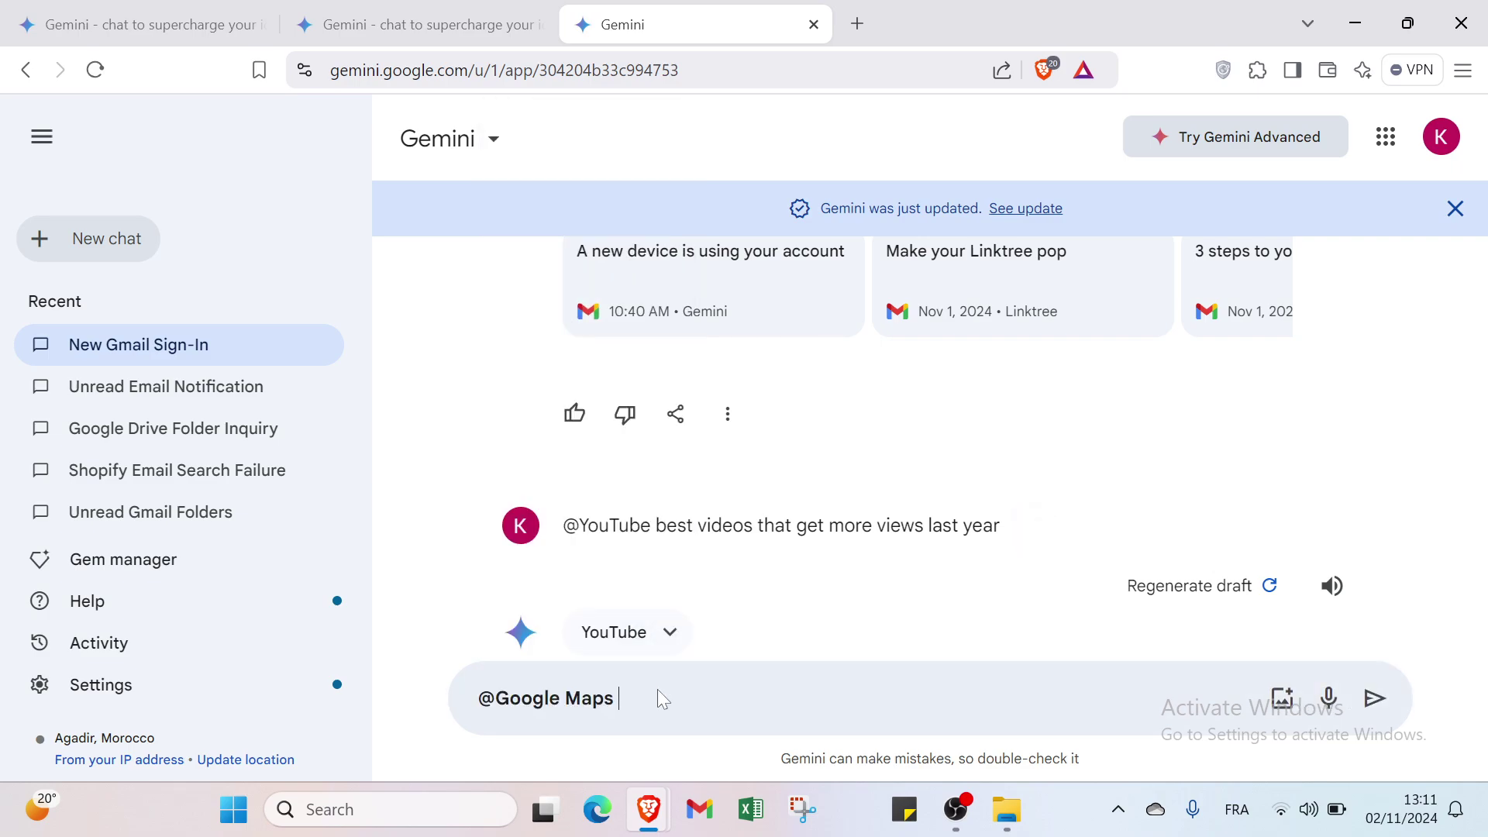
type("mackdonlds in new york")
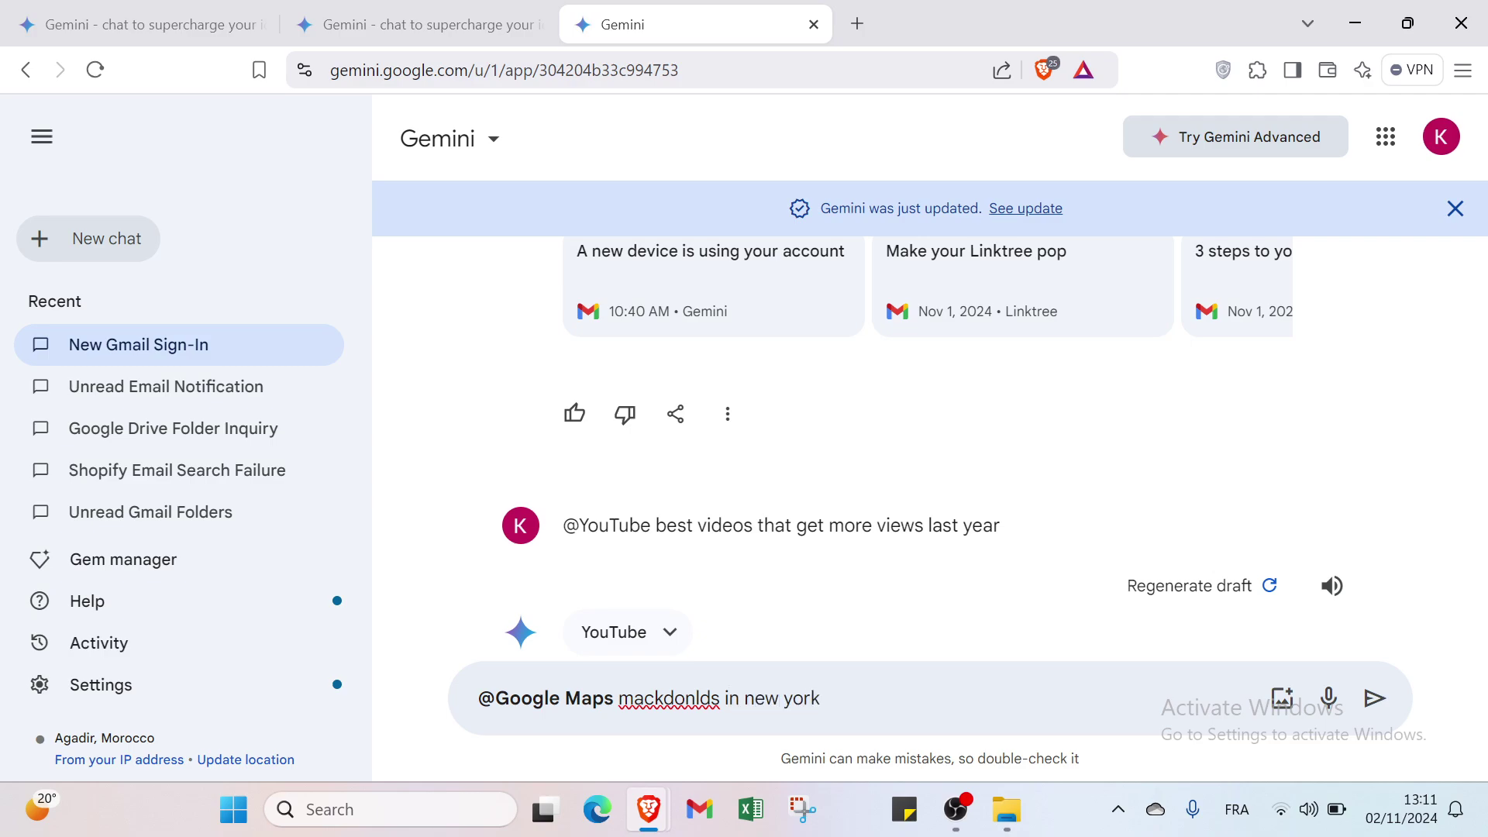
key("Return")
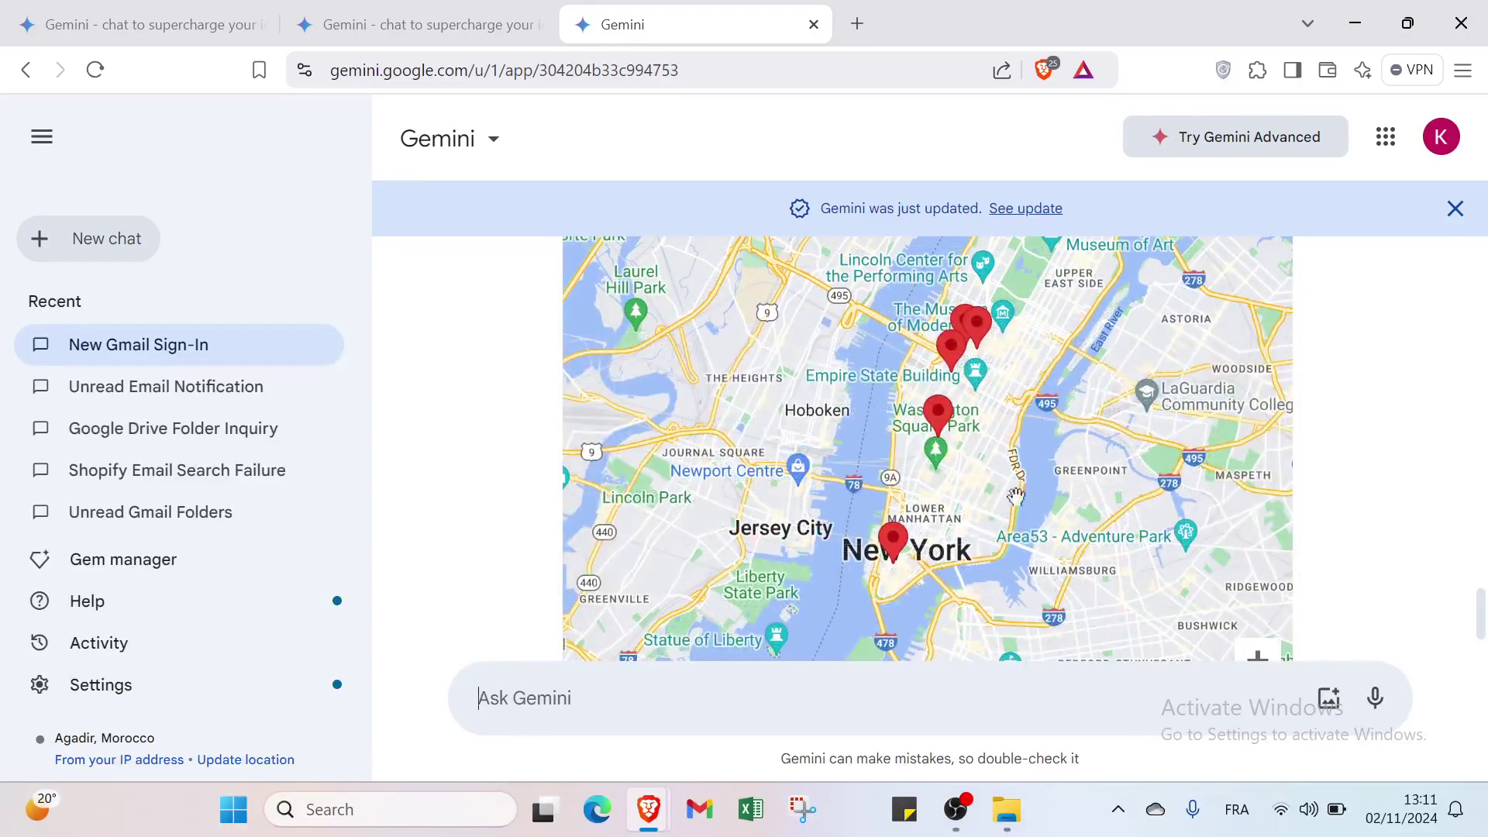
scroll(1136, 551, "down", 1)
scroll(1175, 614, "down", 1)
scroll(1305, 582, "down", 2)
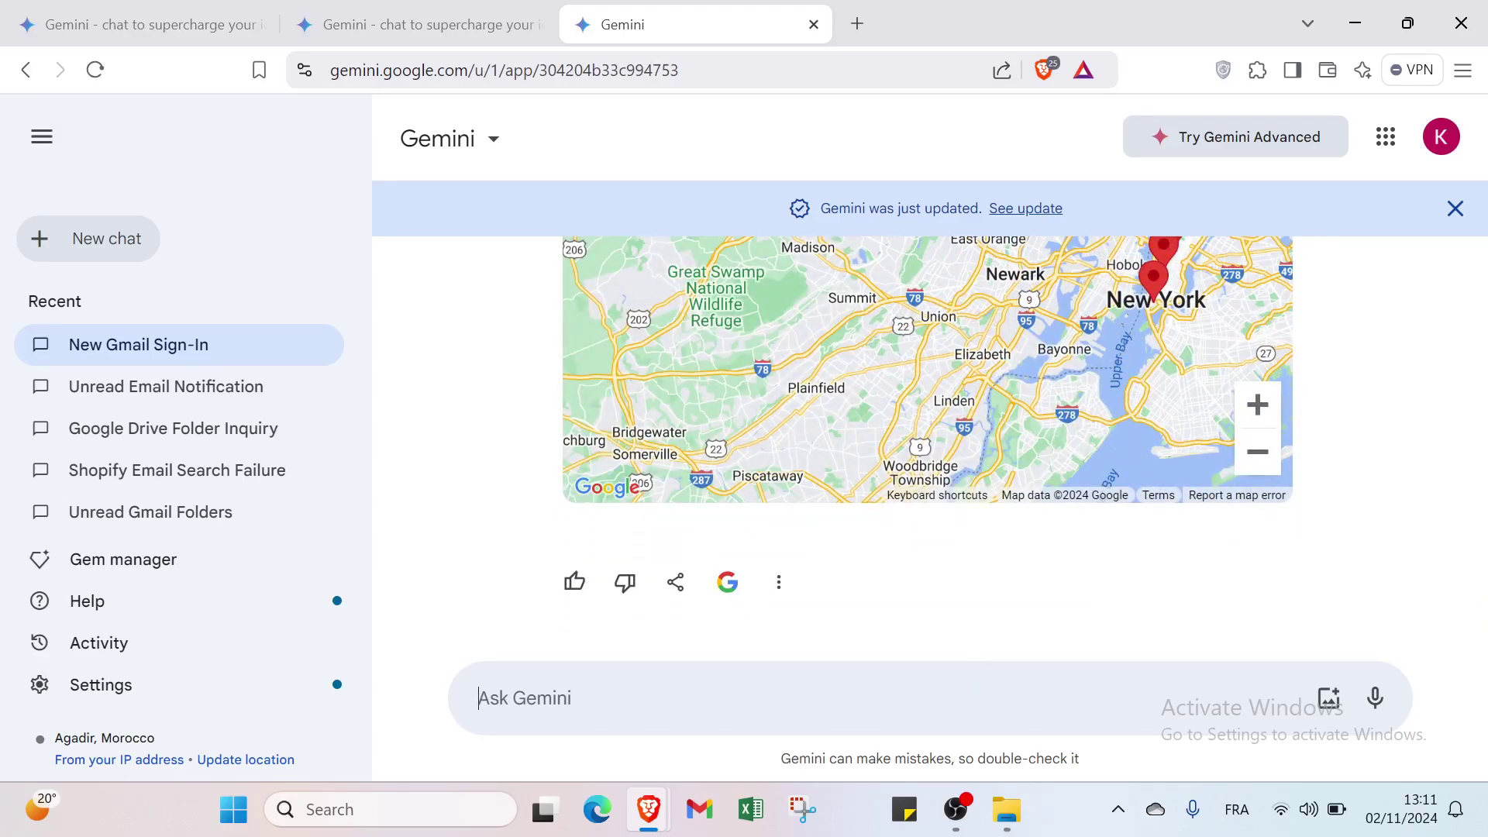
type("@")
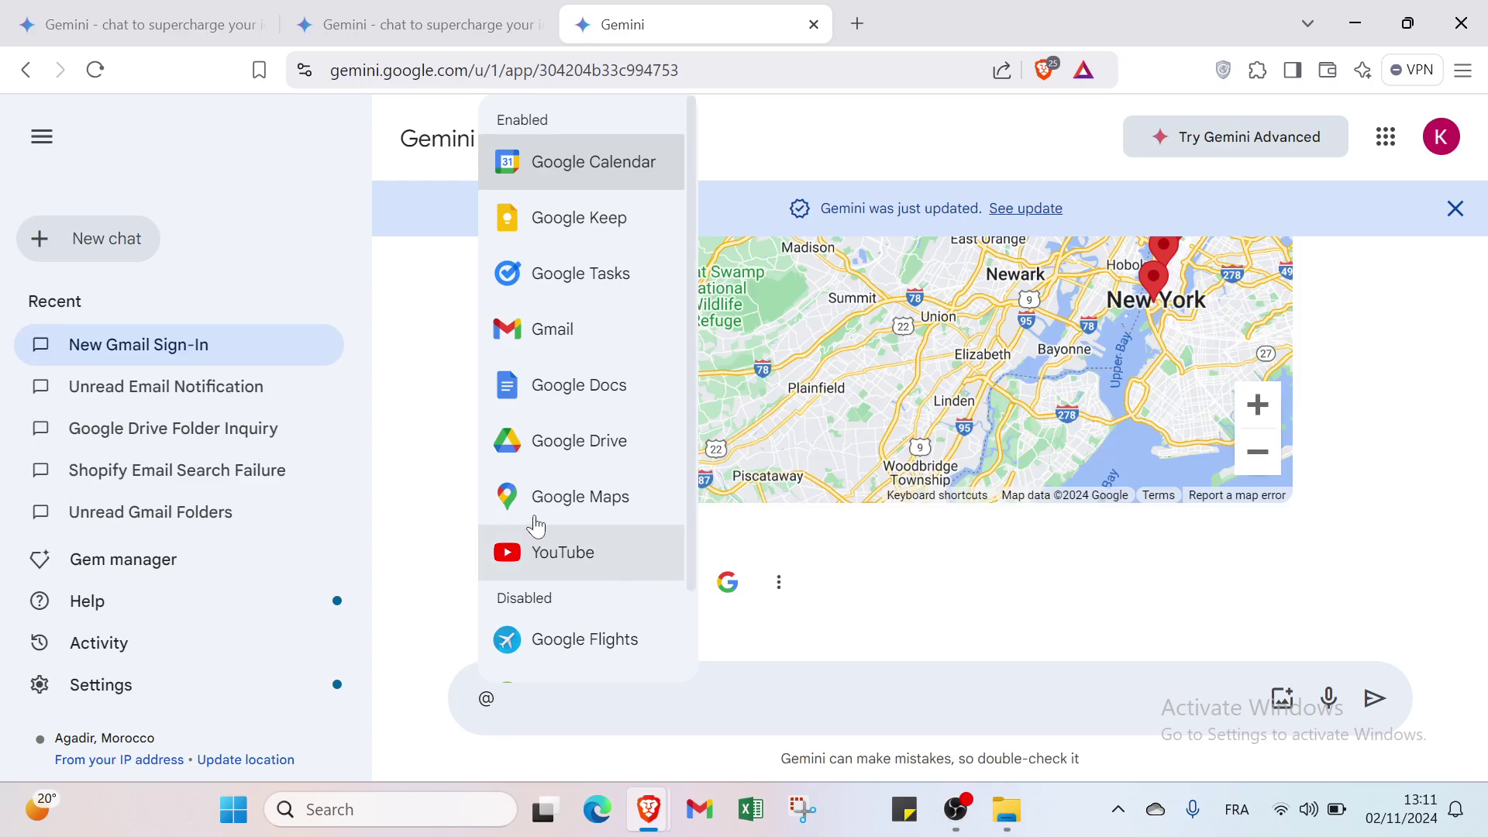
left_click(543, 441)
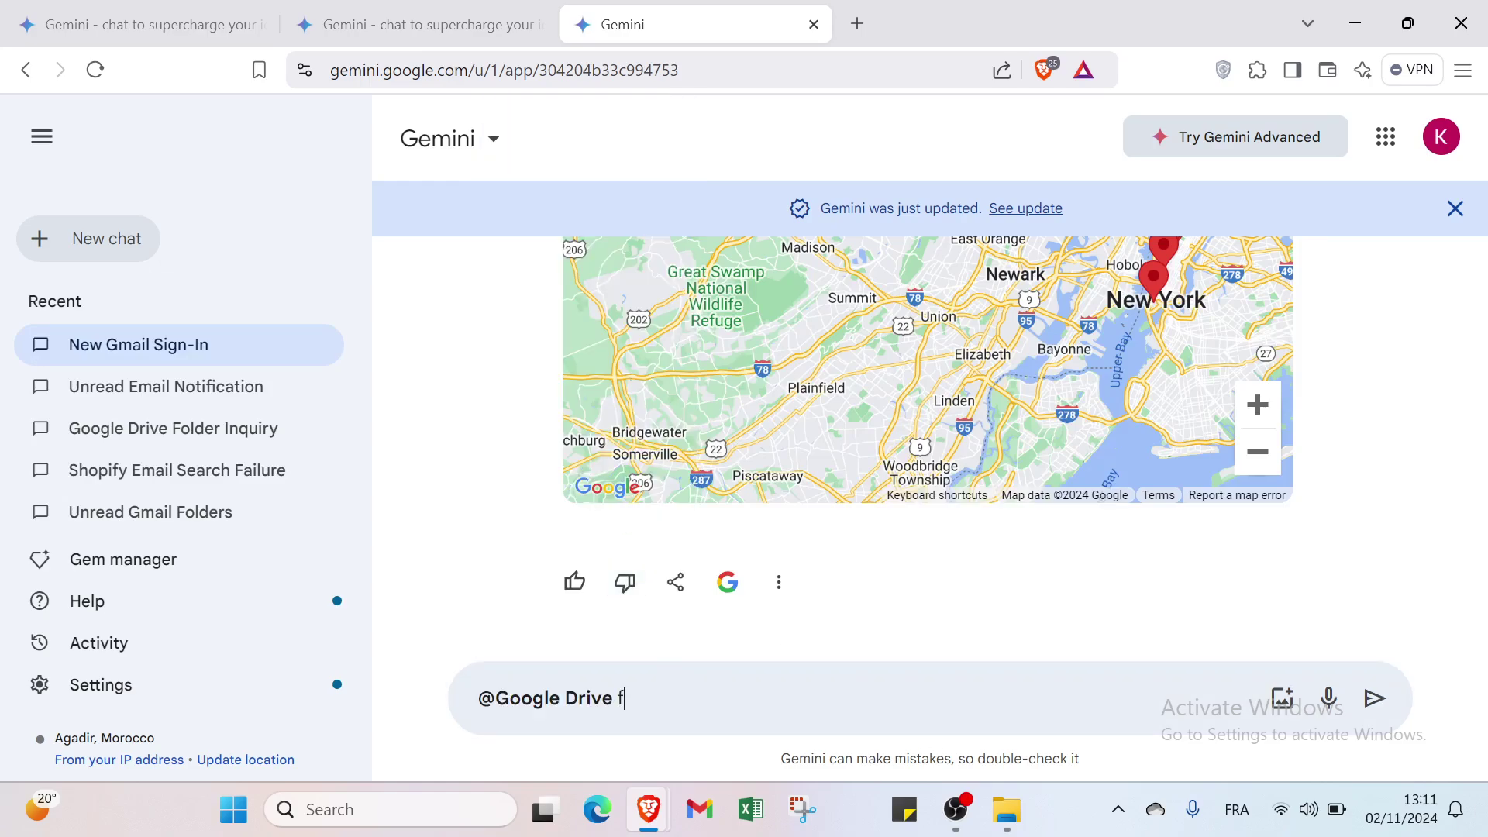
type("folders that i have")
key("Return")
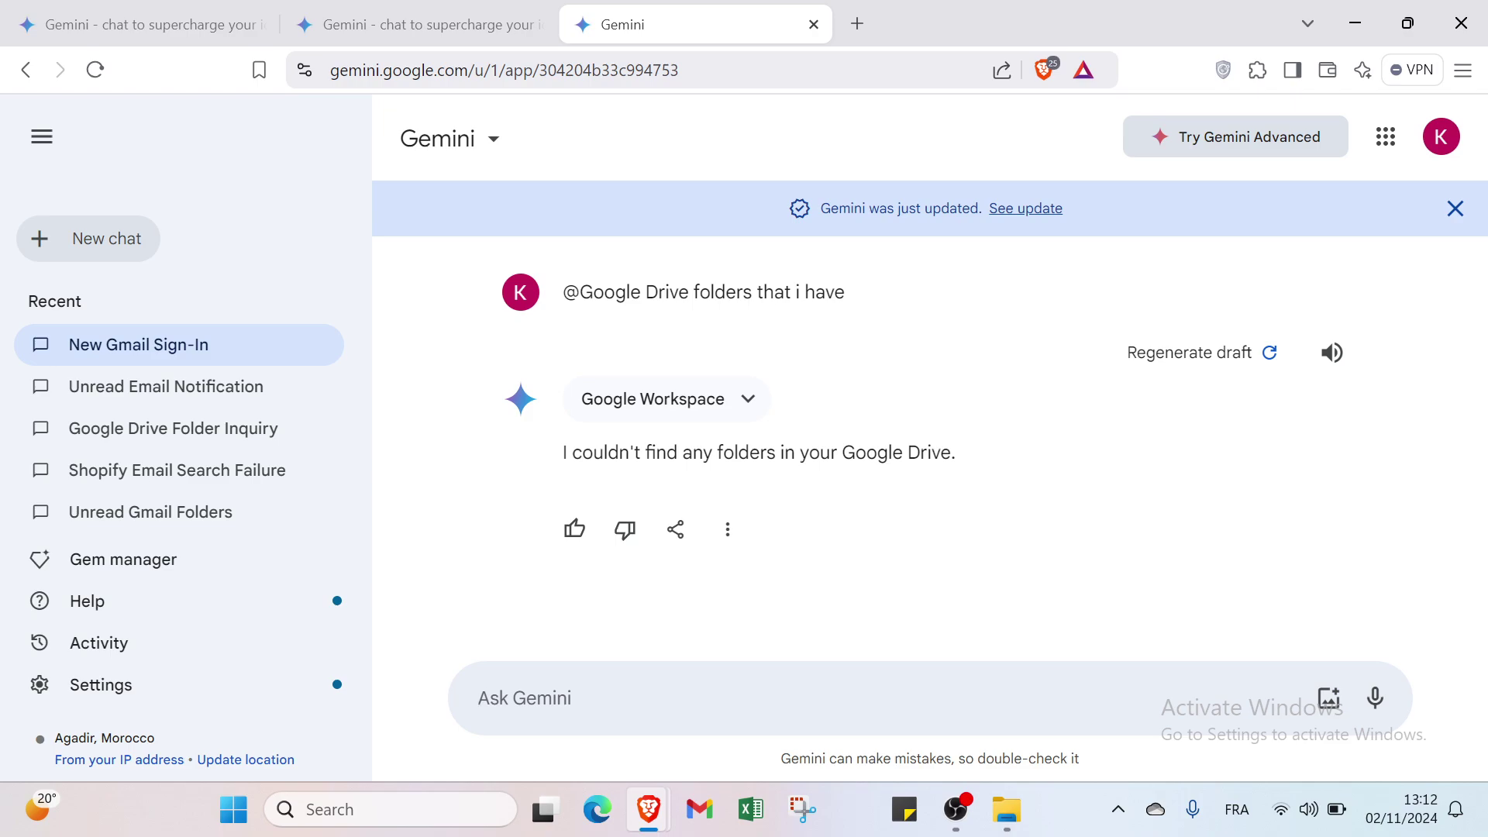
type("@")
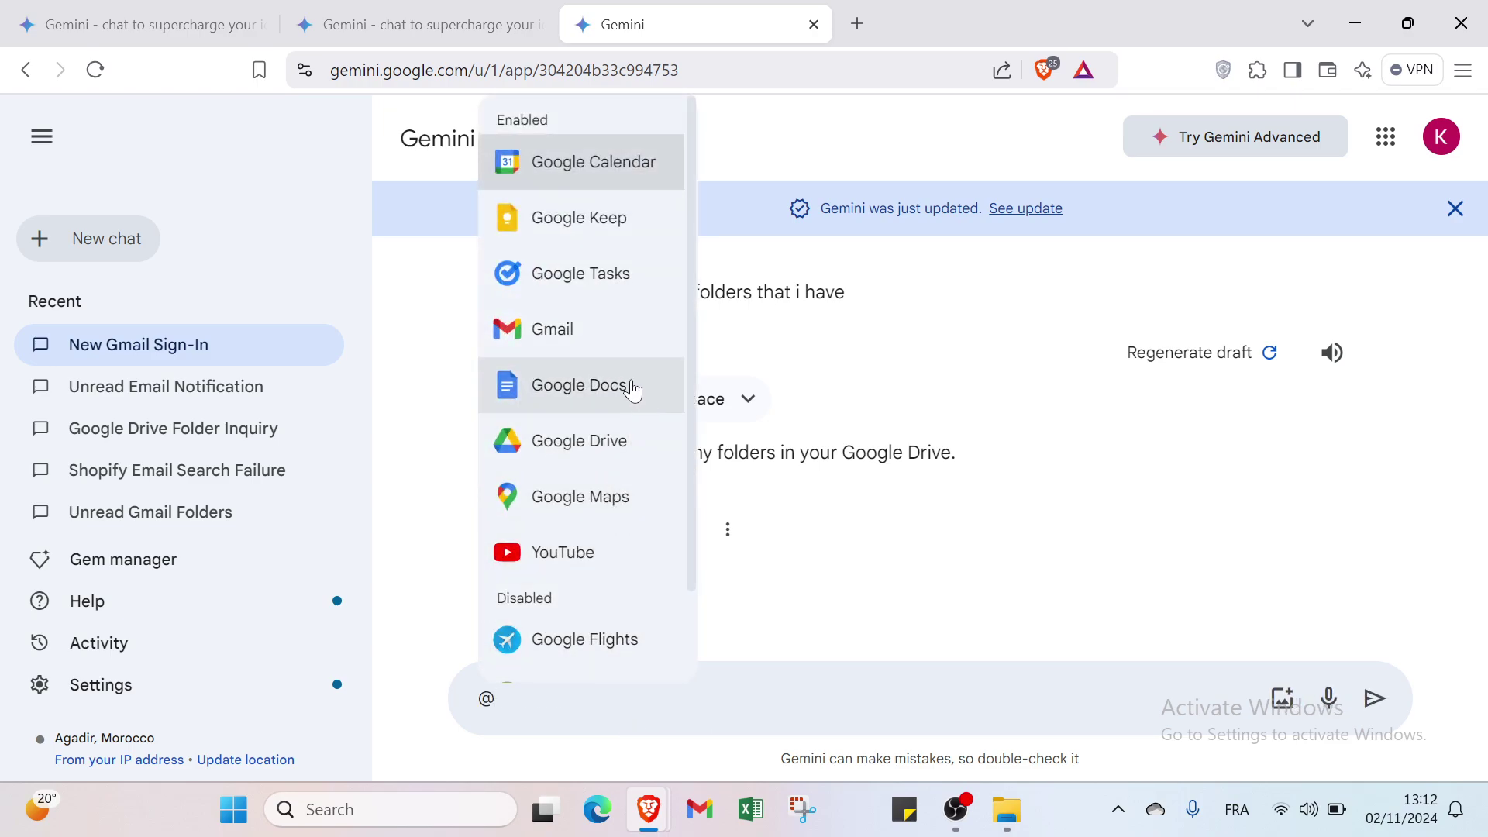
left_click(606, 335)
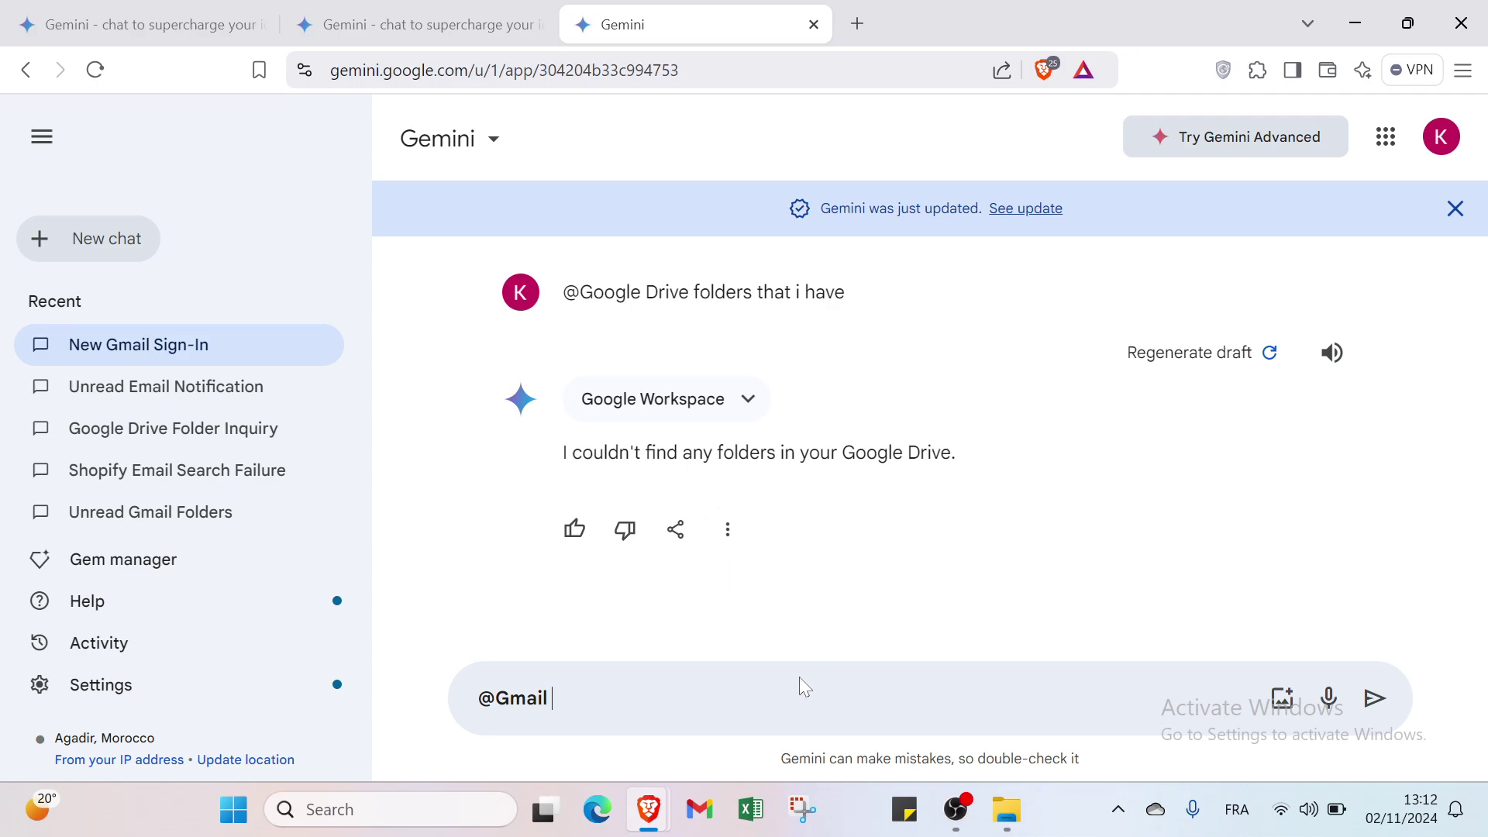
type("shopify")
key("Return")
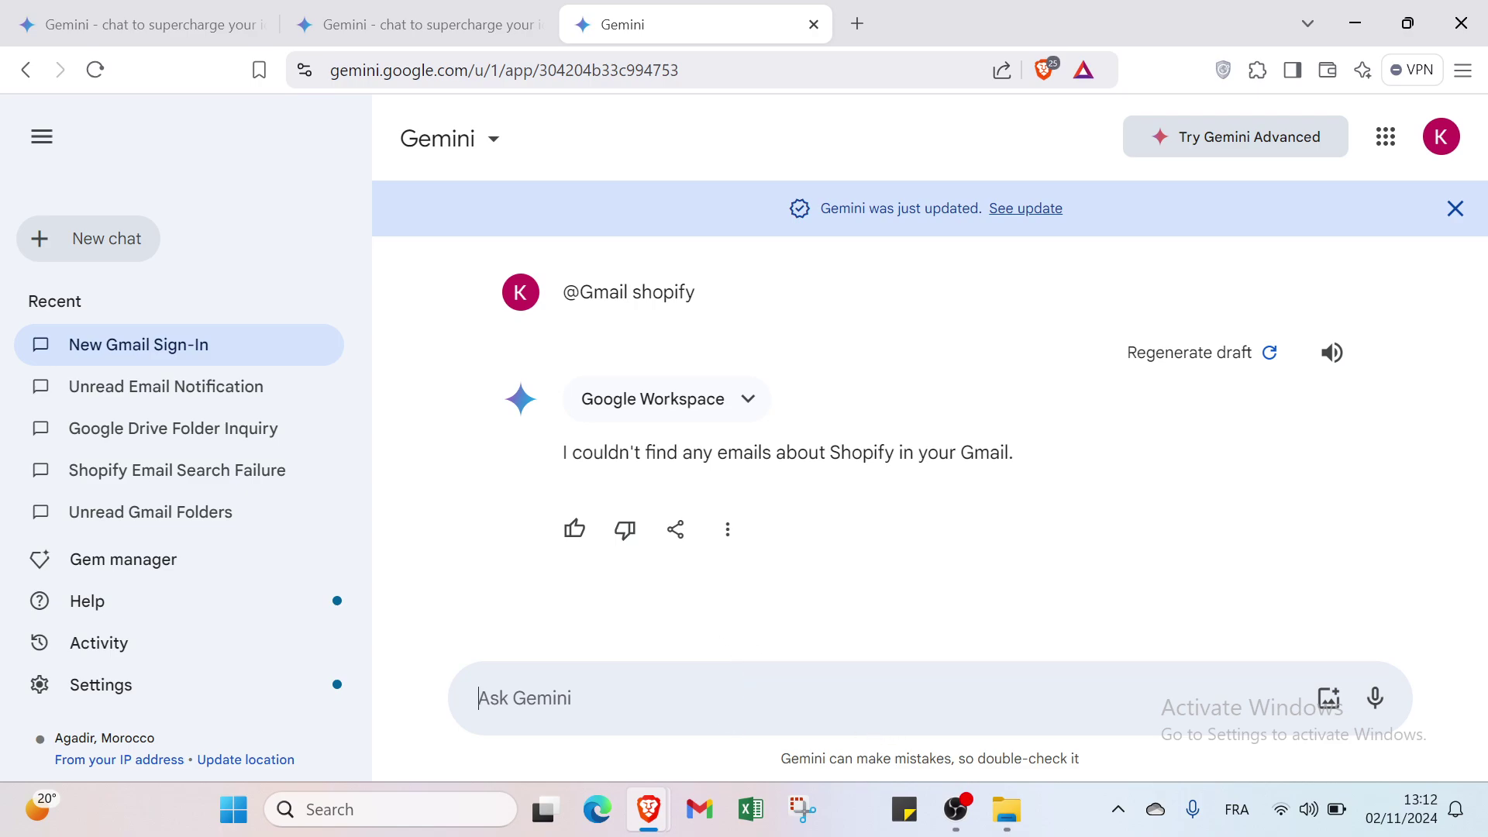
type("@")
scroll(604, 578, "down", 2)
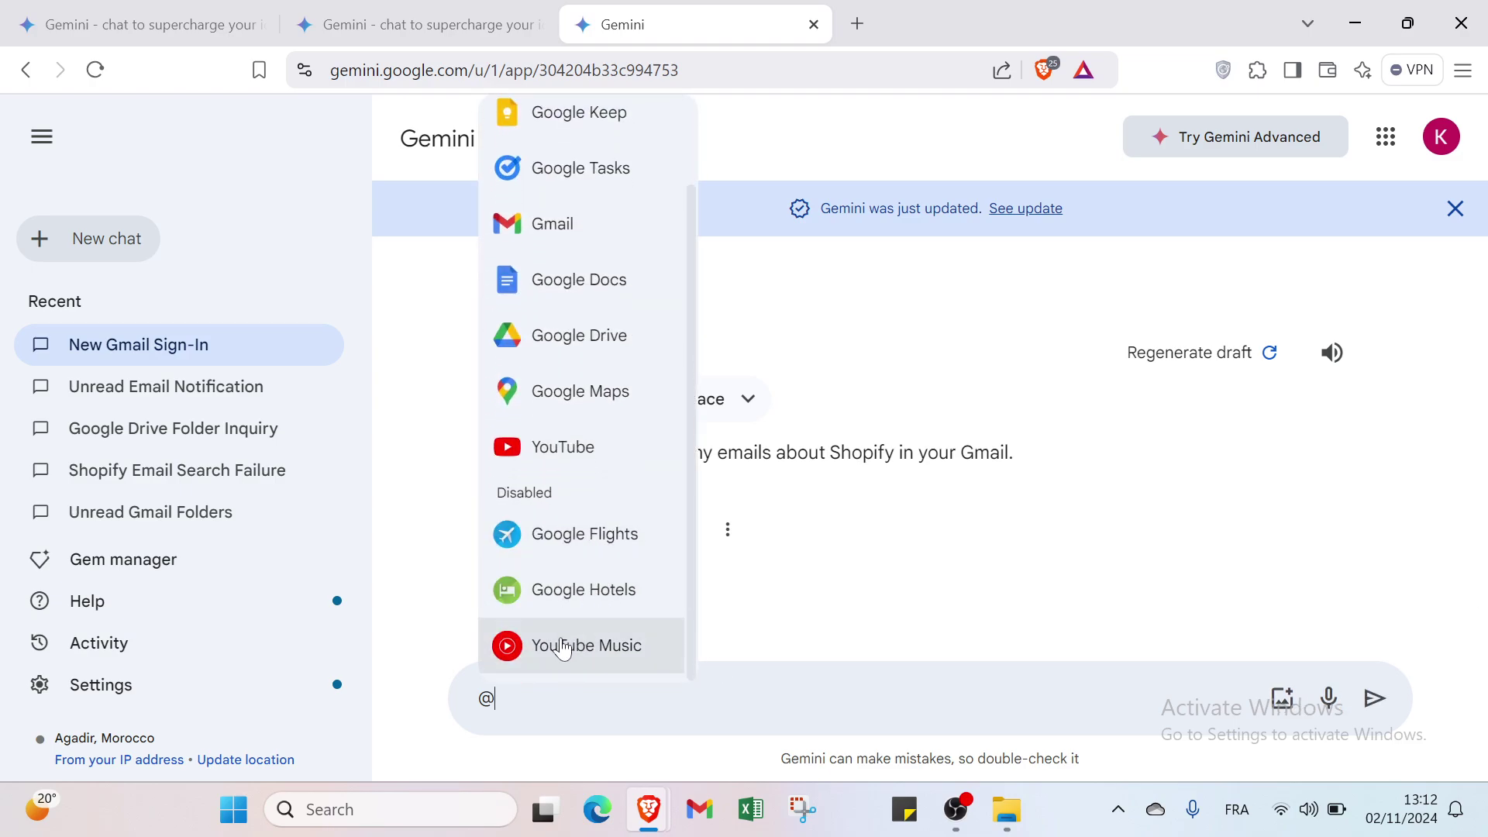
scroll(597, 490, "up", 2)
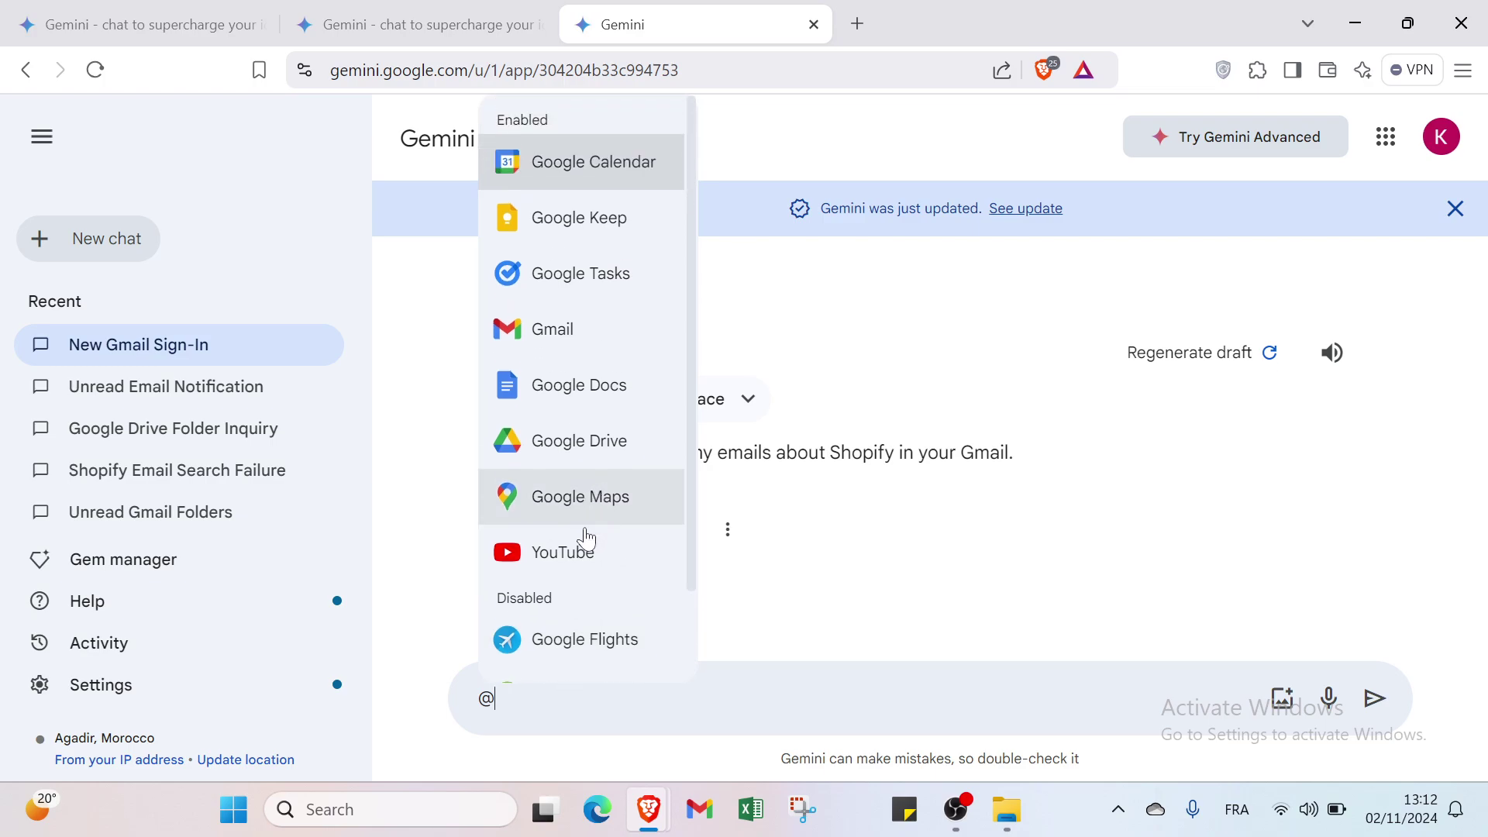
left_click(570, 407)
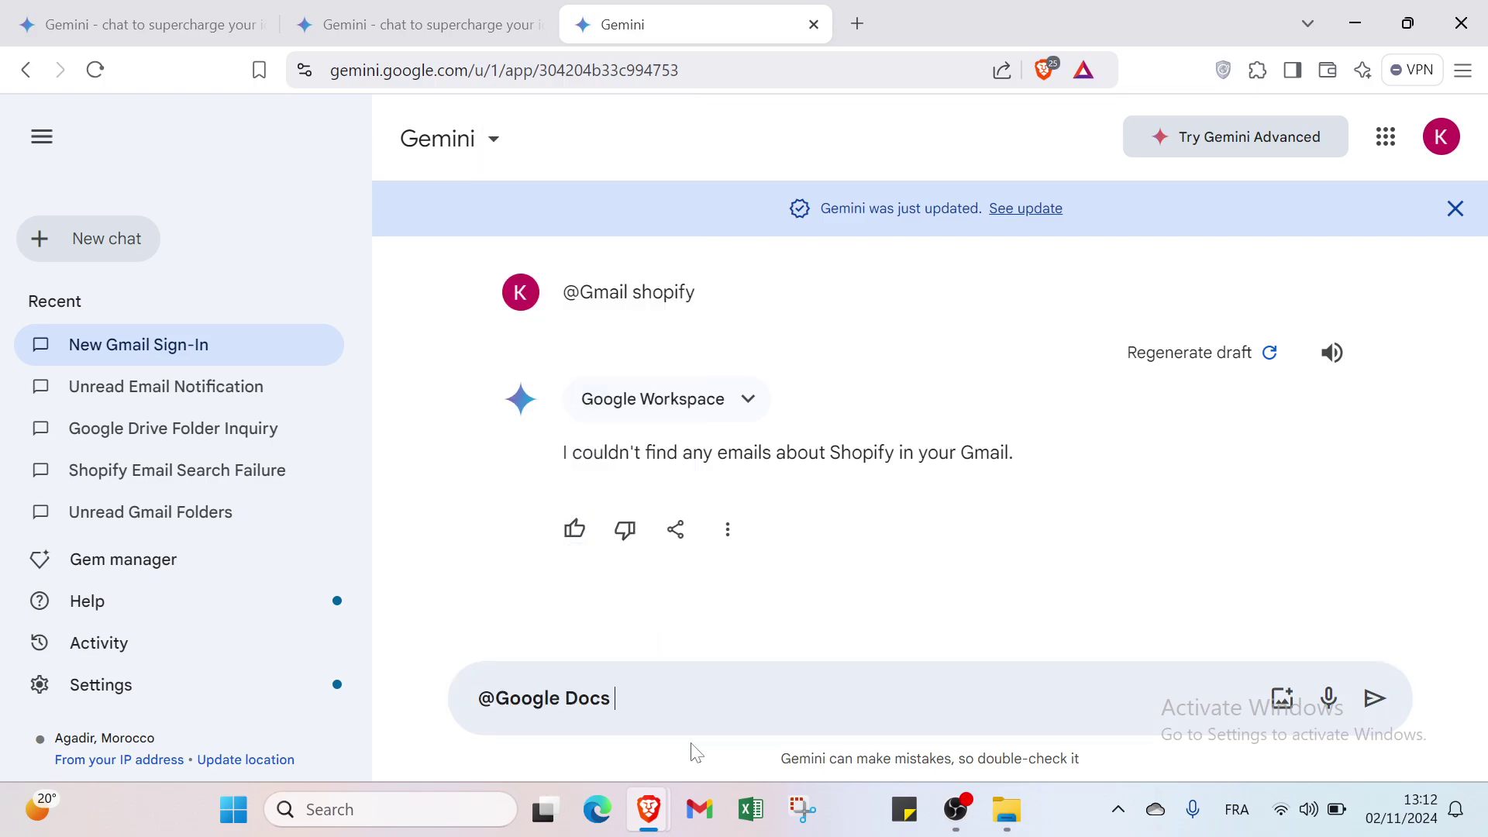
type("folders")
key("Return")
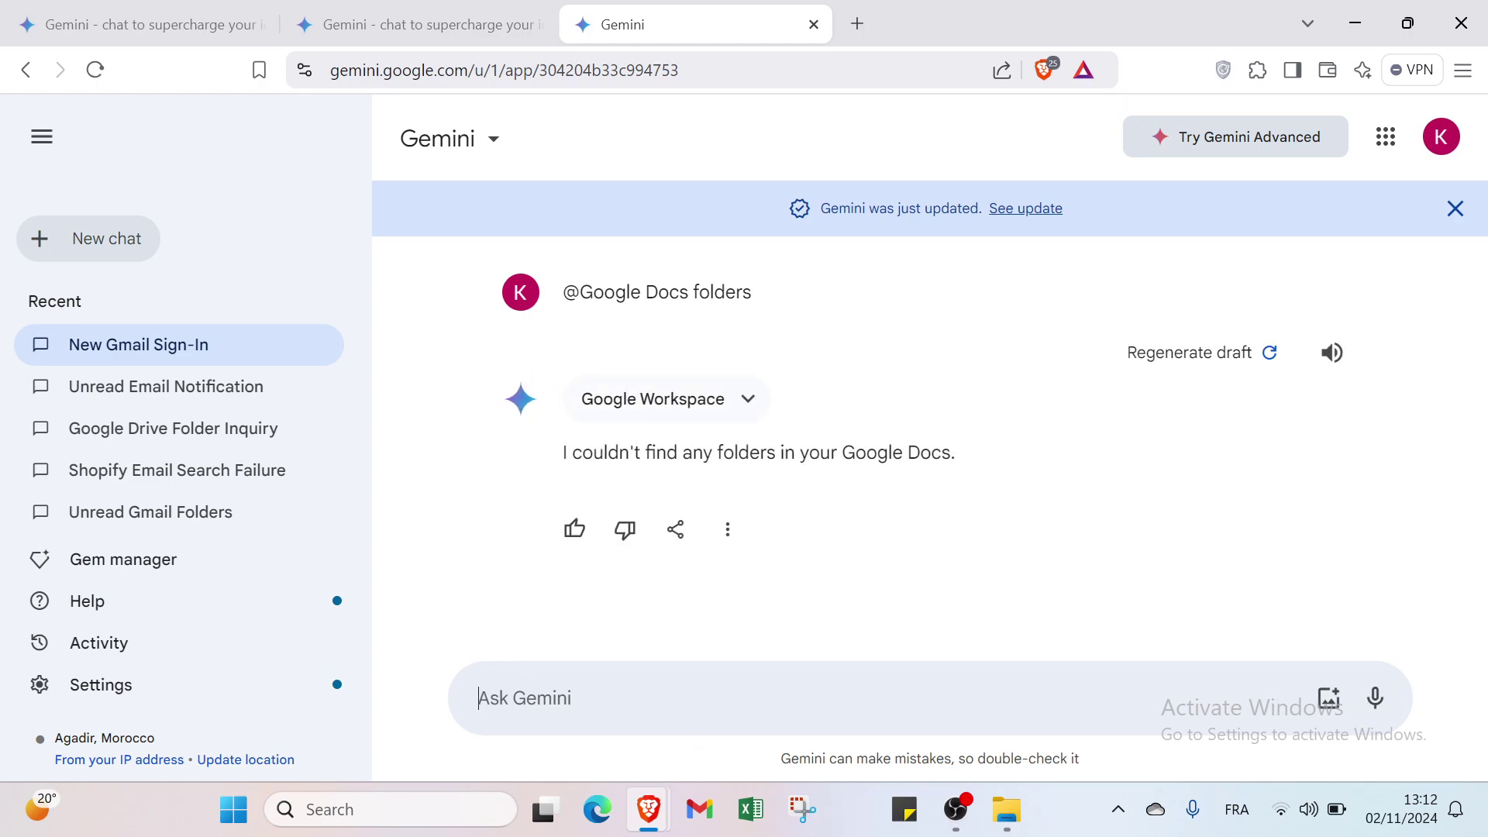
type("@")
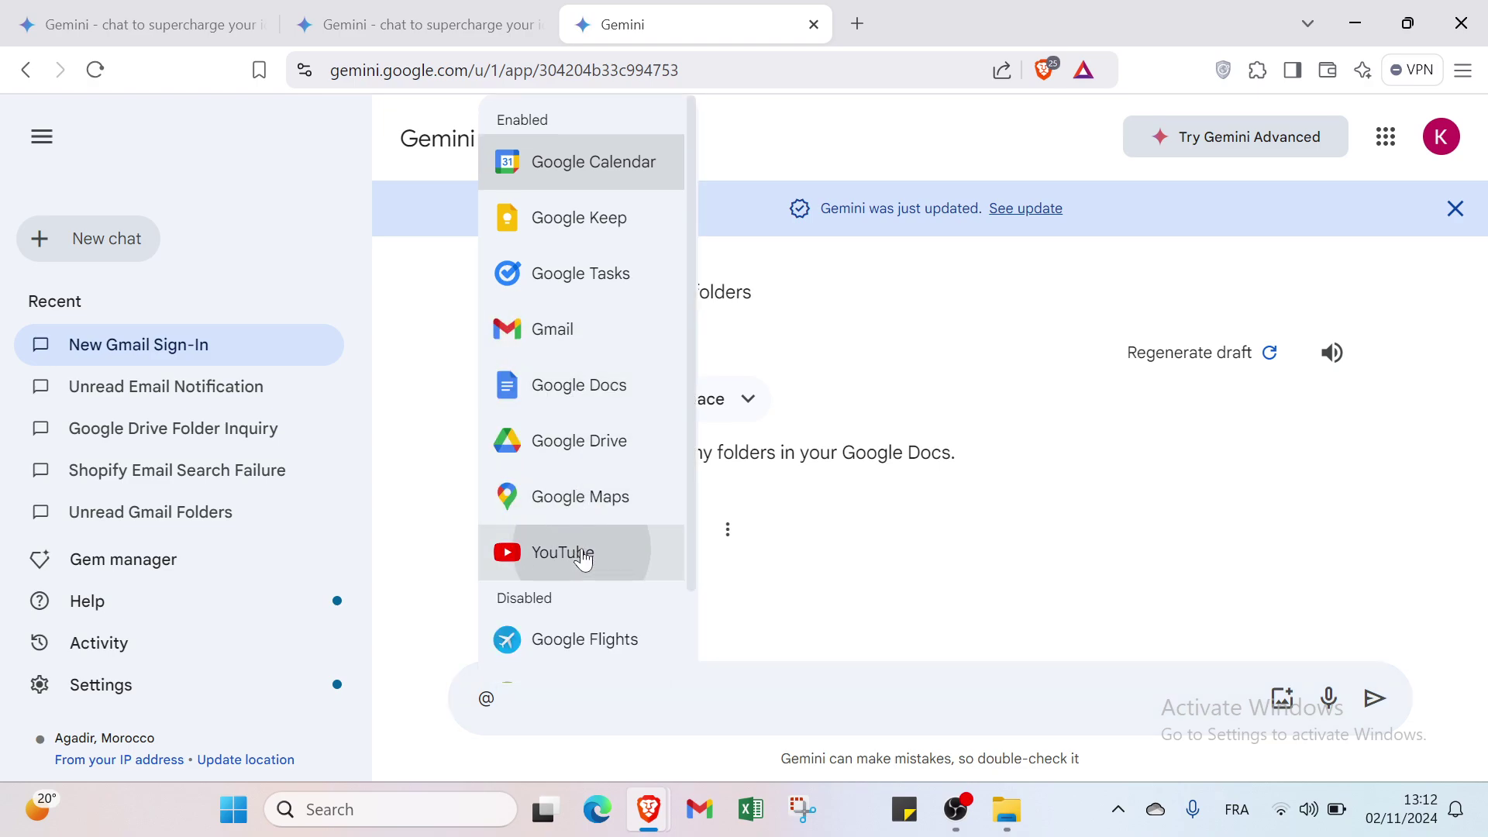
left_click(581, 552)
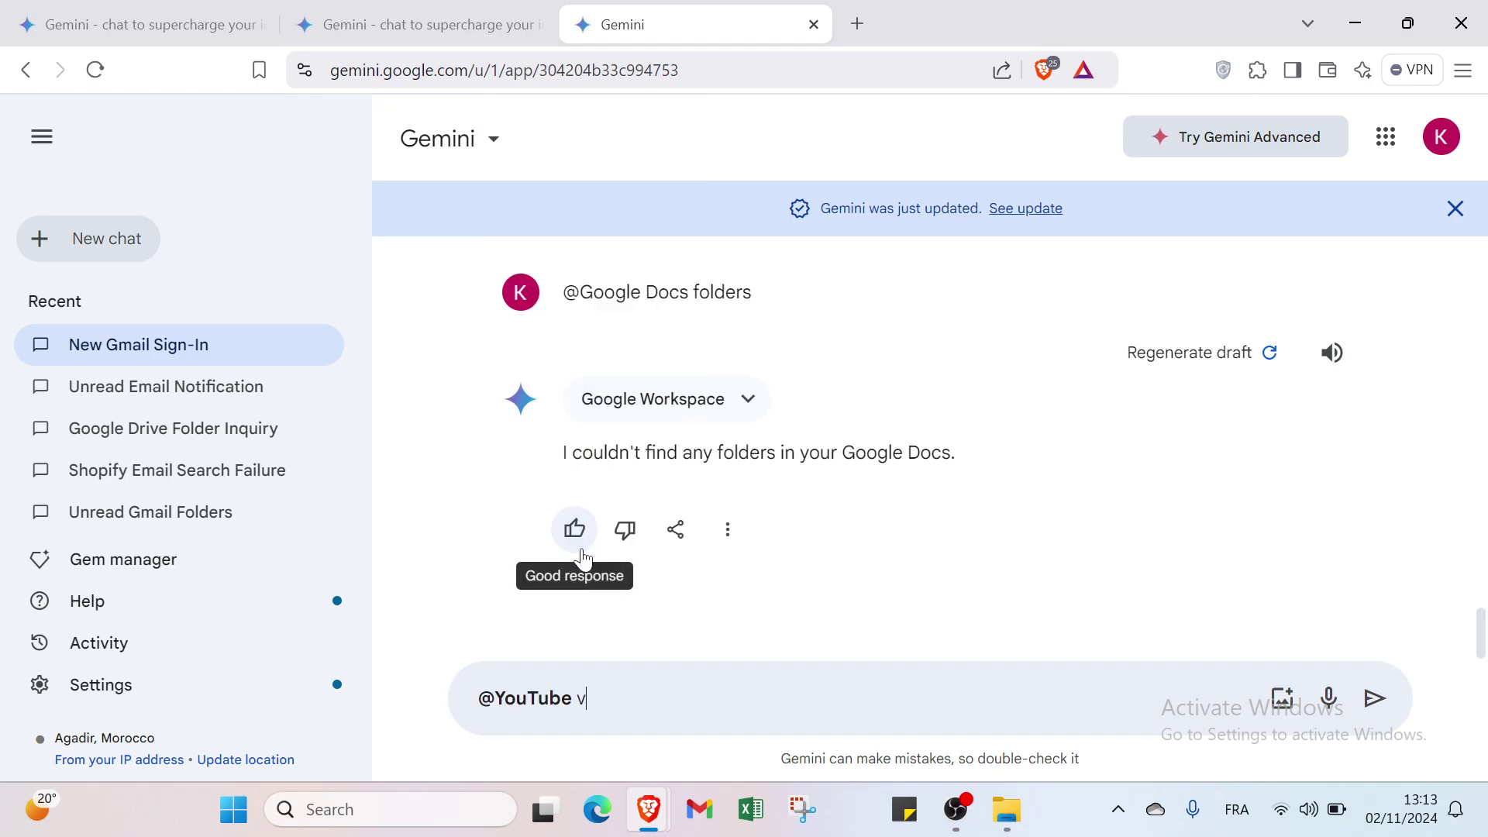
type("best musics ever")
key("Return")
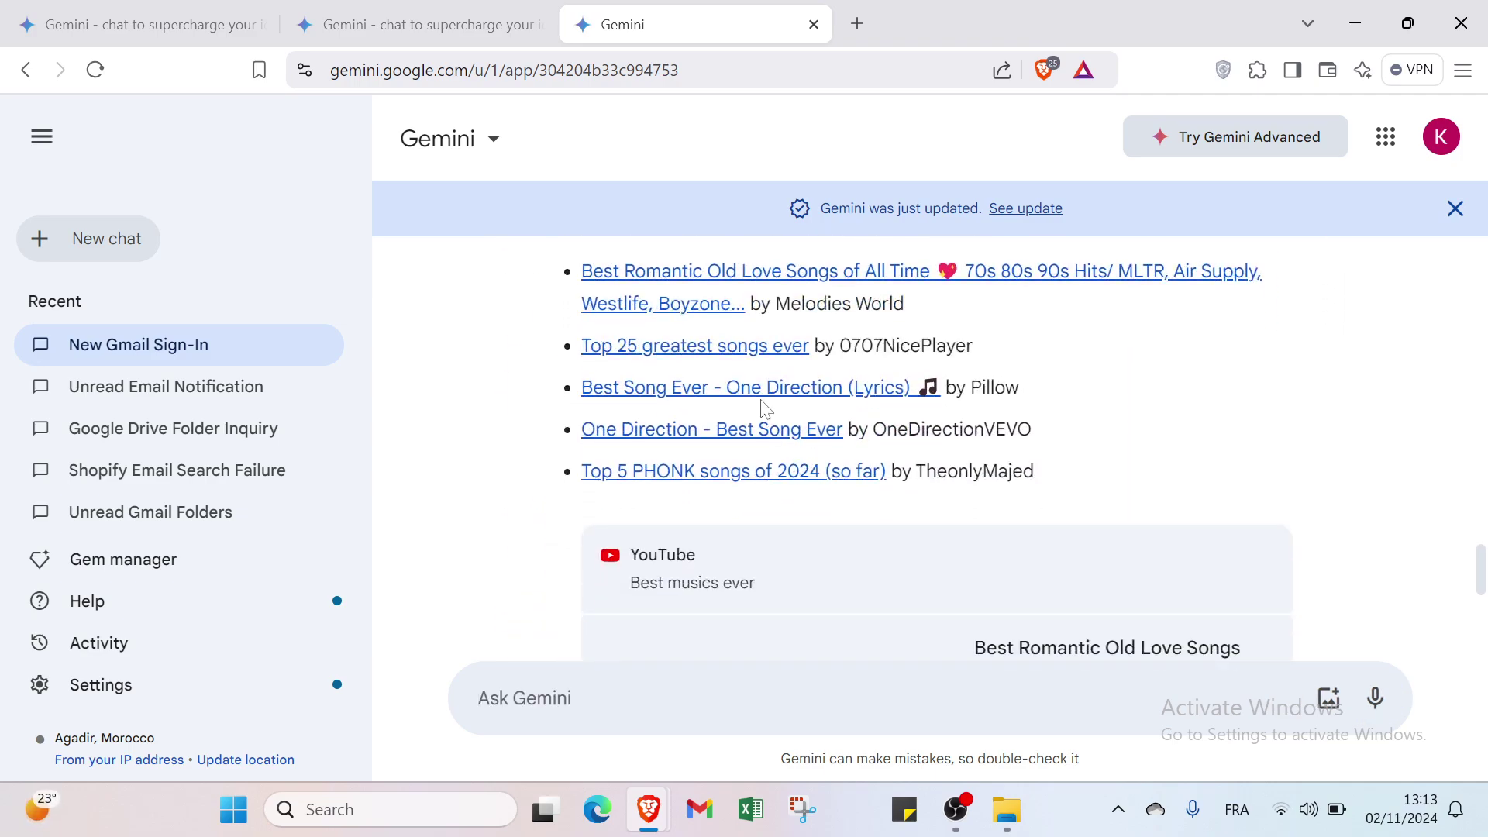
scroll(756, 411, "down", 7)
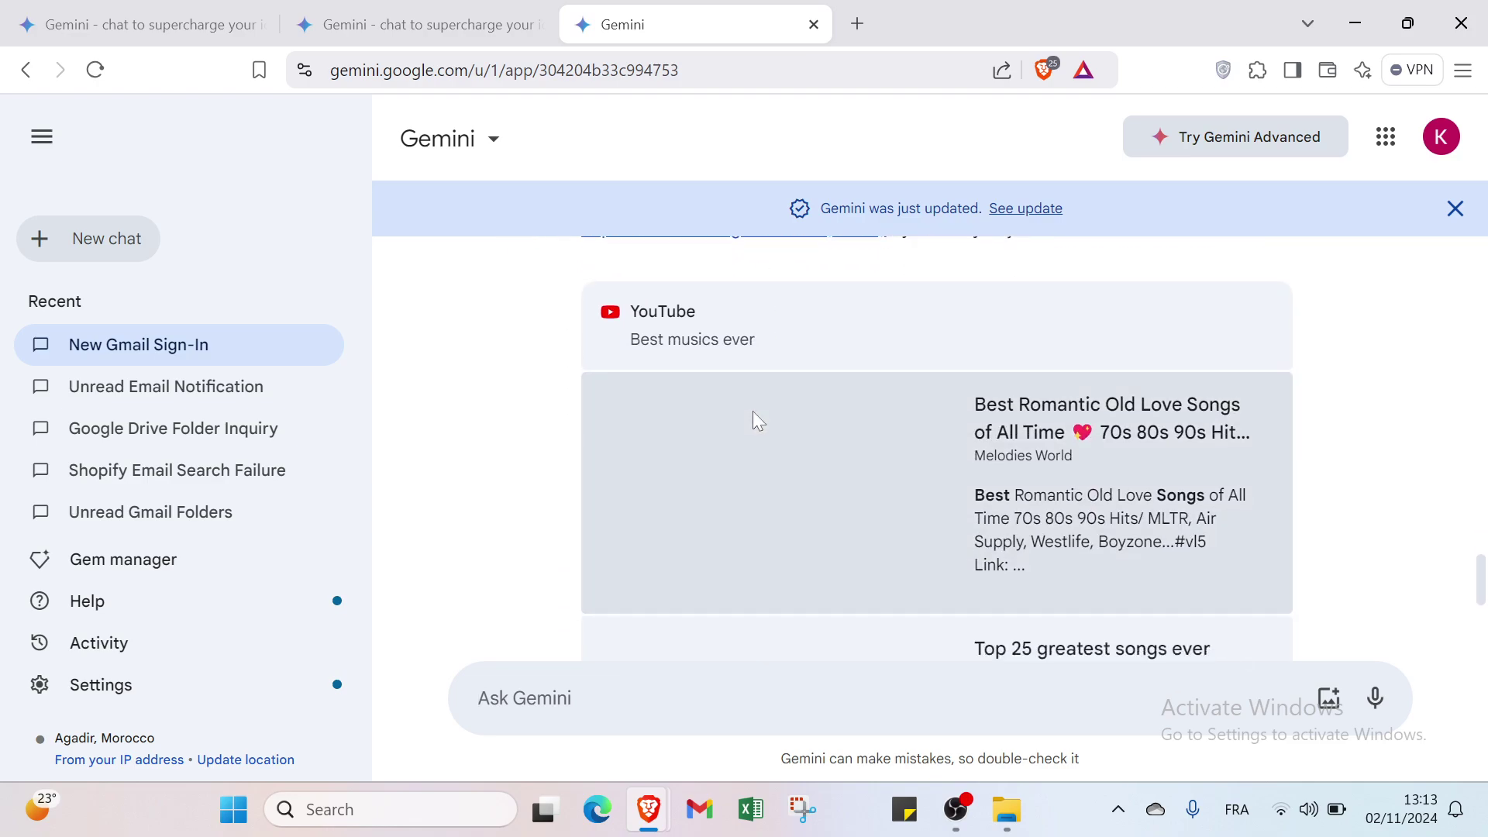
scroll(742, 435, "down", 5)
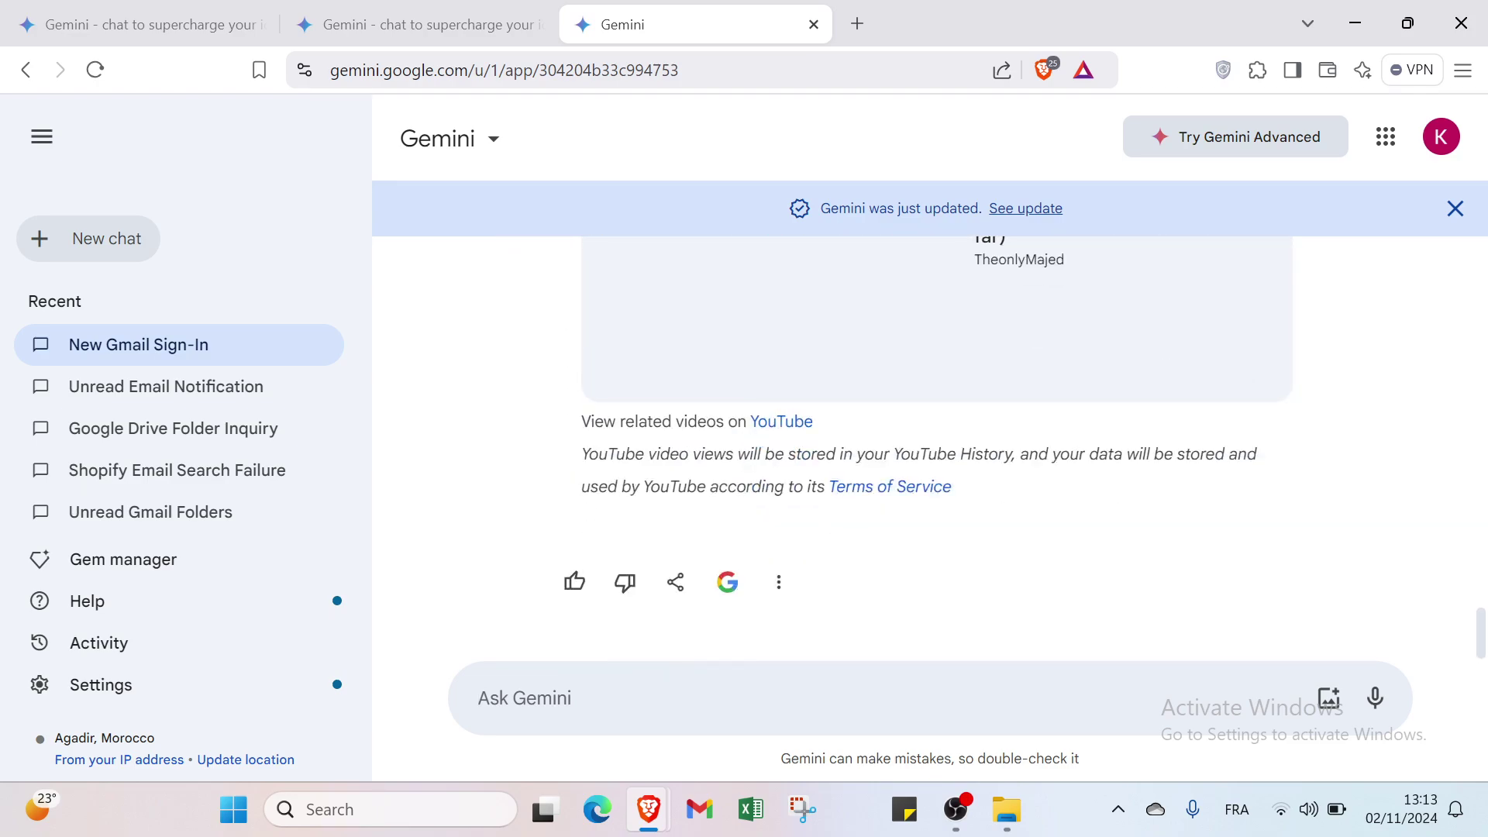
left_click(776, 585)
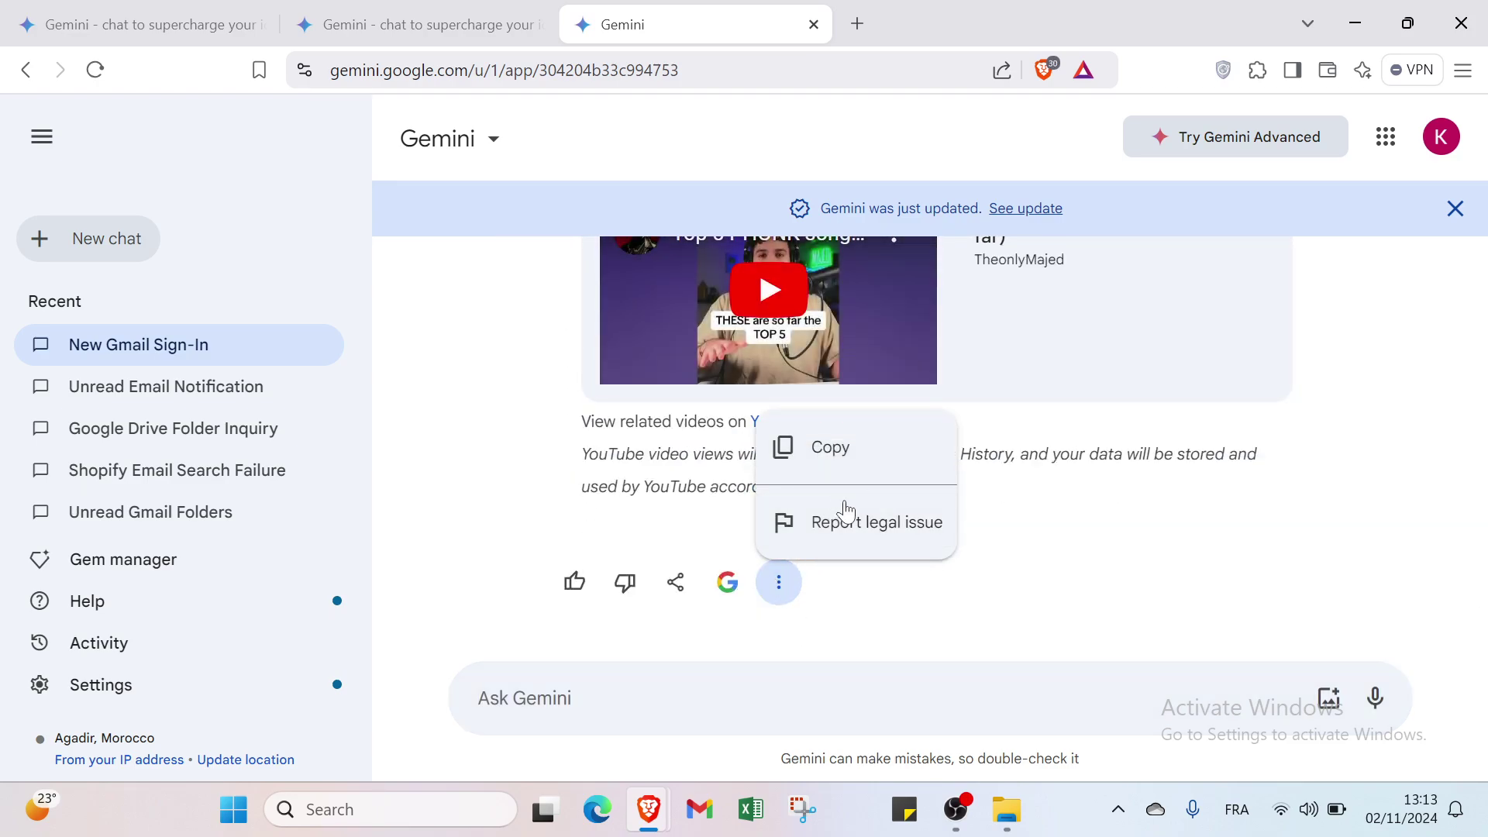
left_click(779, 582)
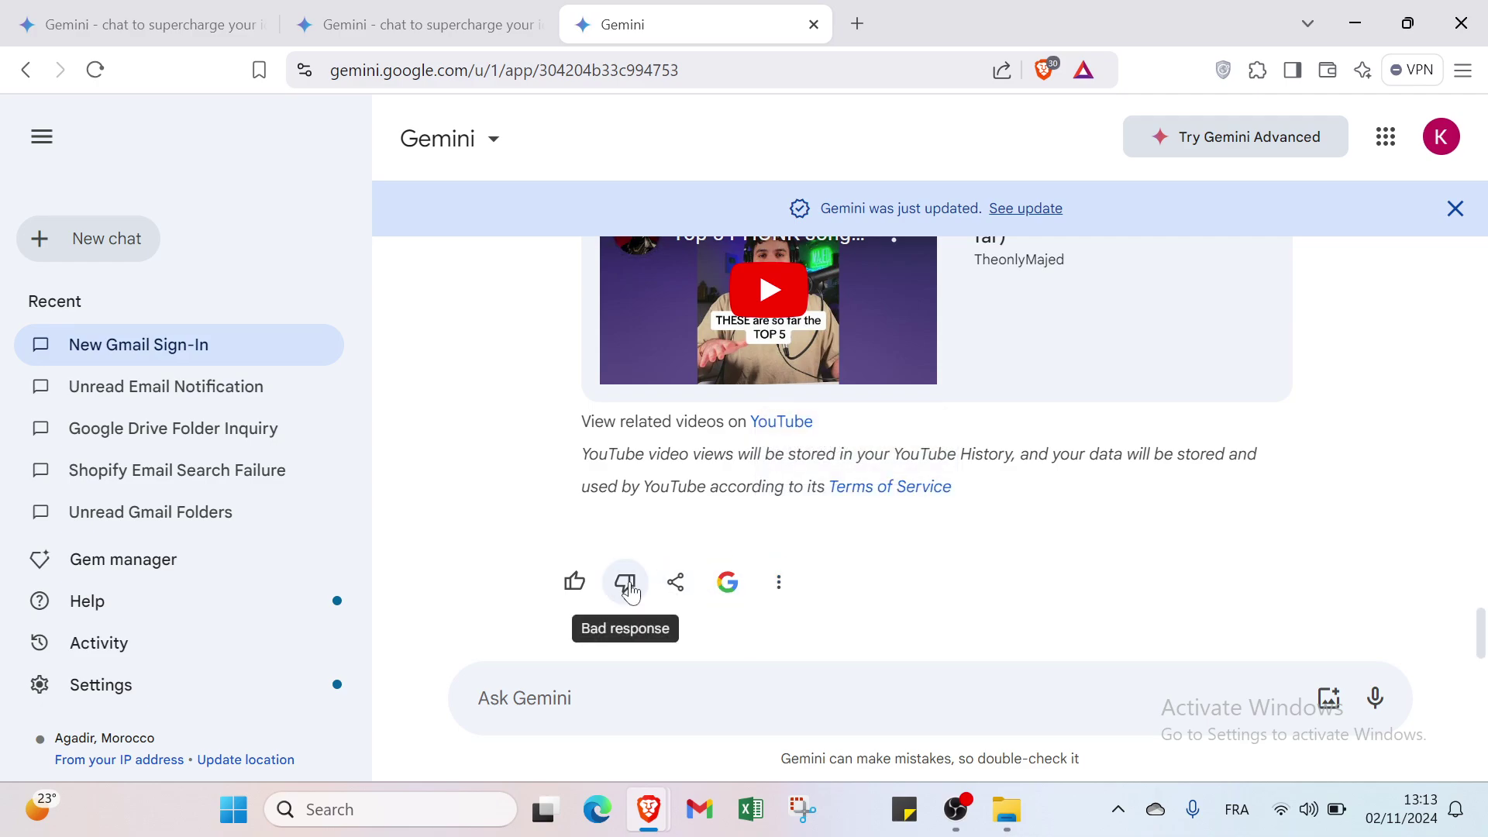
left_click(682, 582)
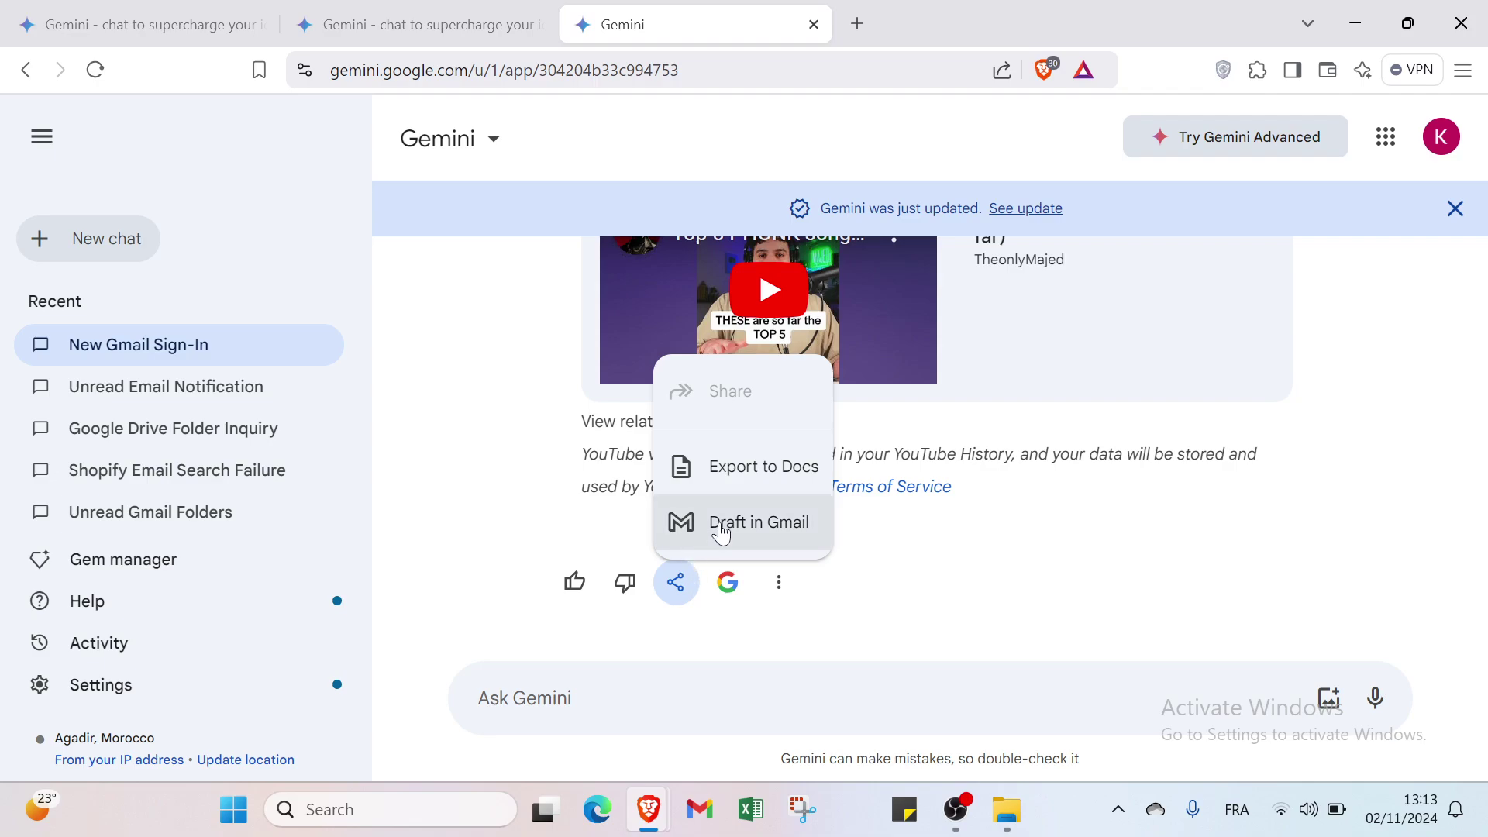
left_click(902, 524)
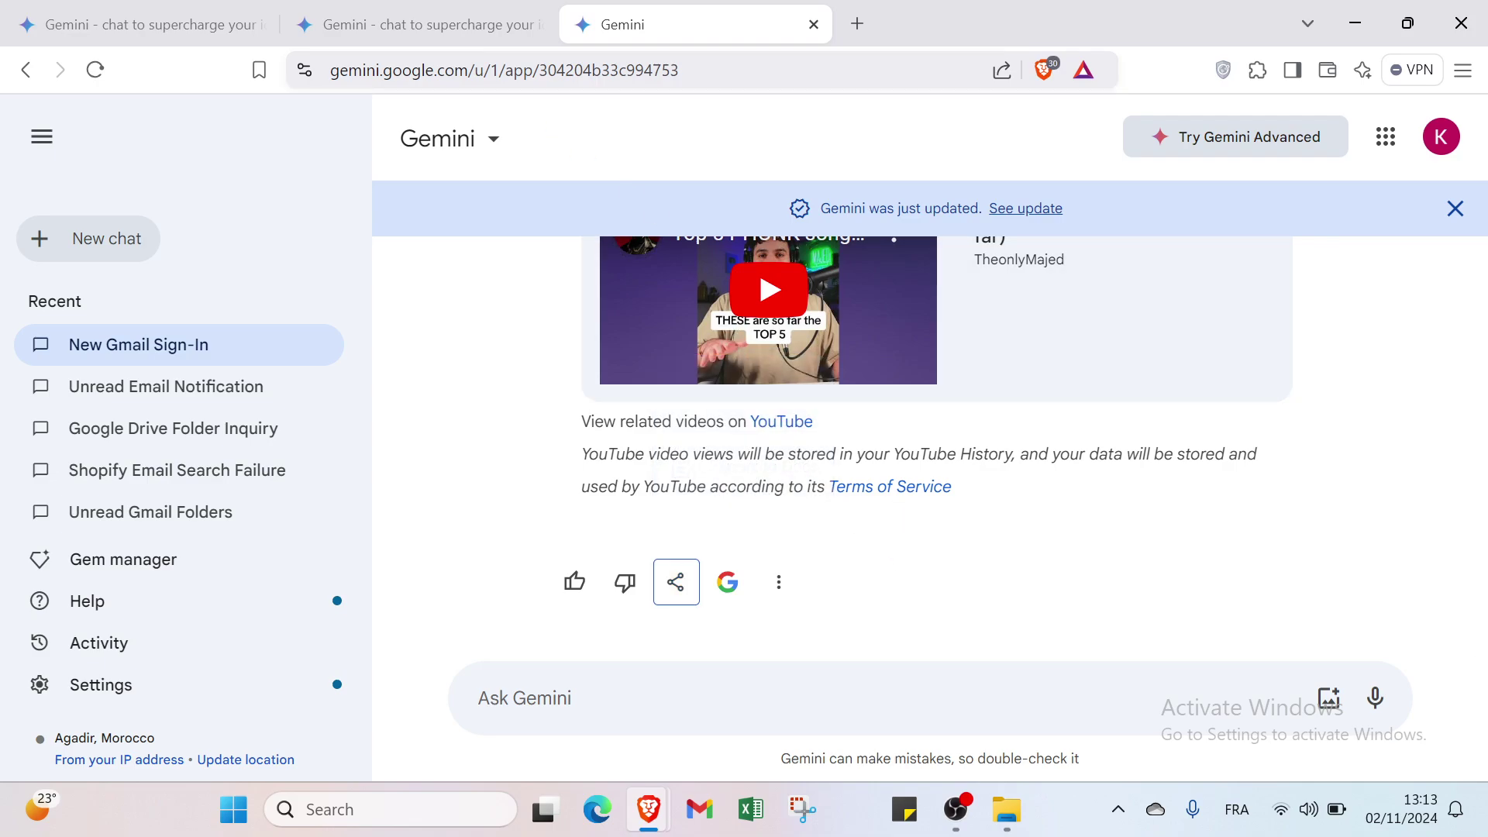
- Start a new empty chat, then flip between tabs back to the Terms & Privacy notice
left_click(95, 233)
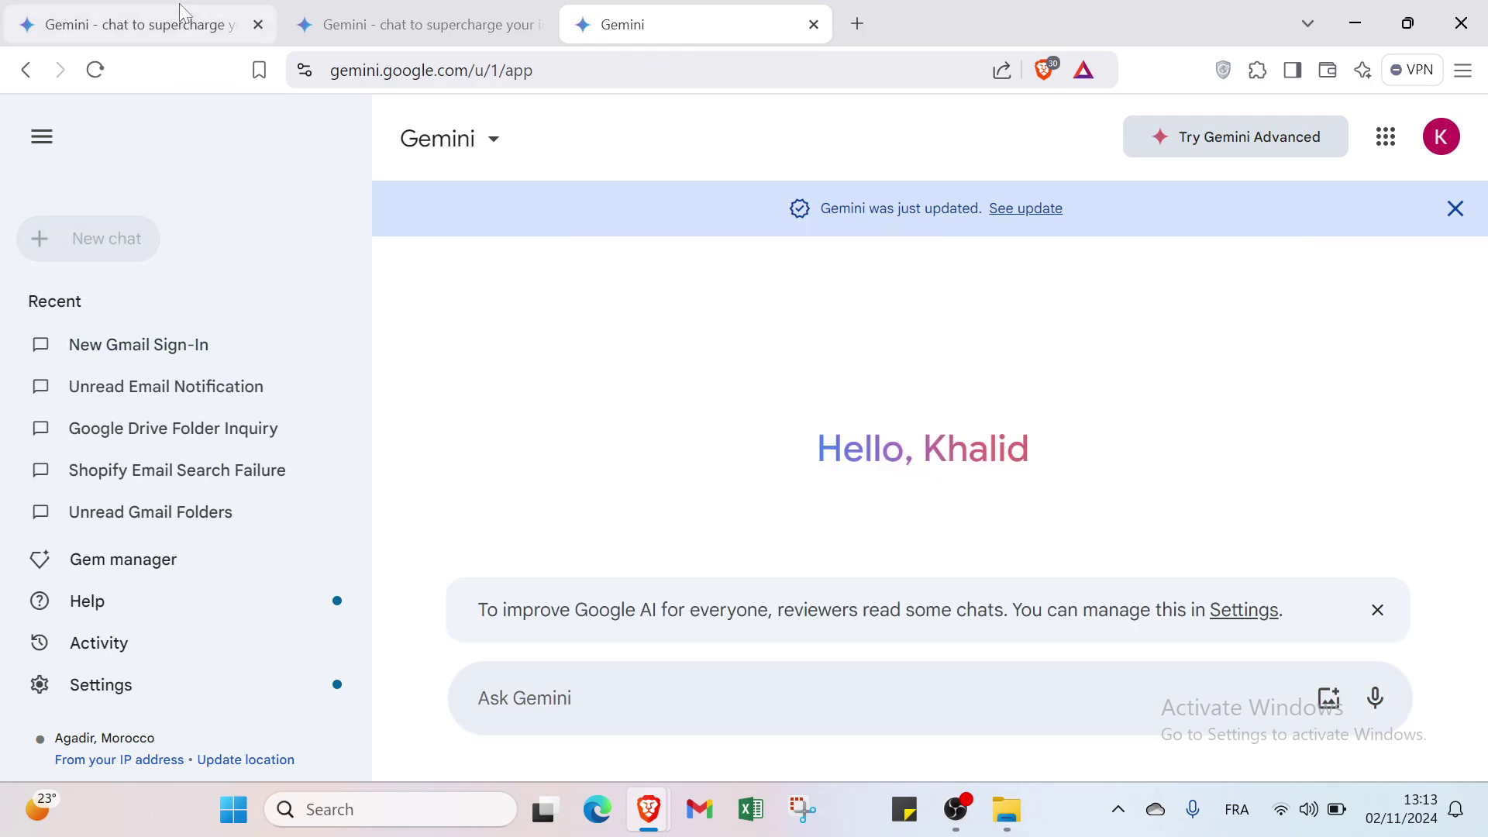
left_click(179, 4)
left_click(374, 18)
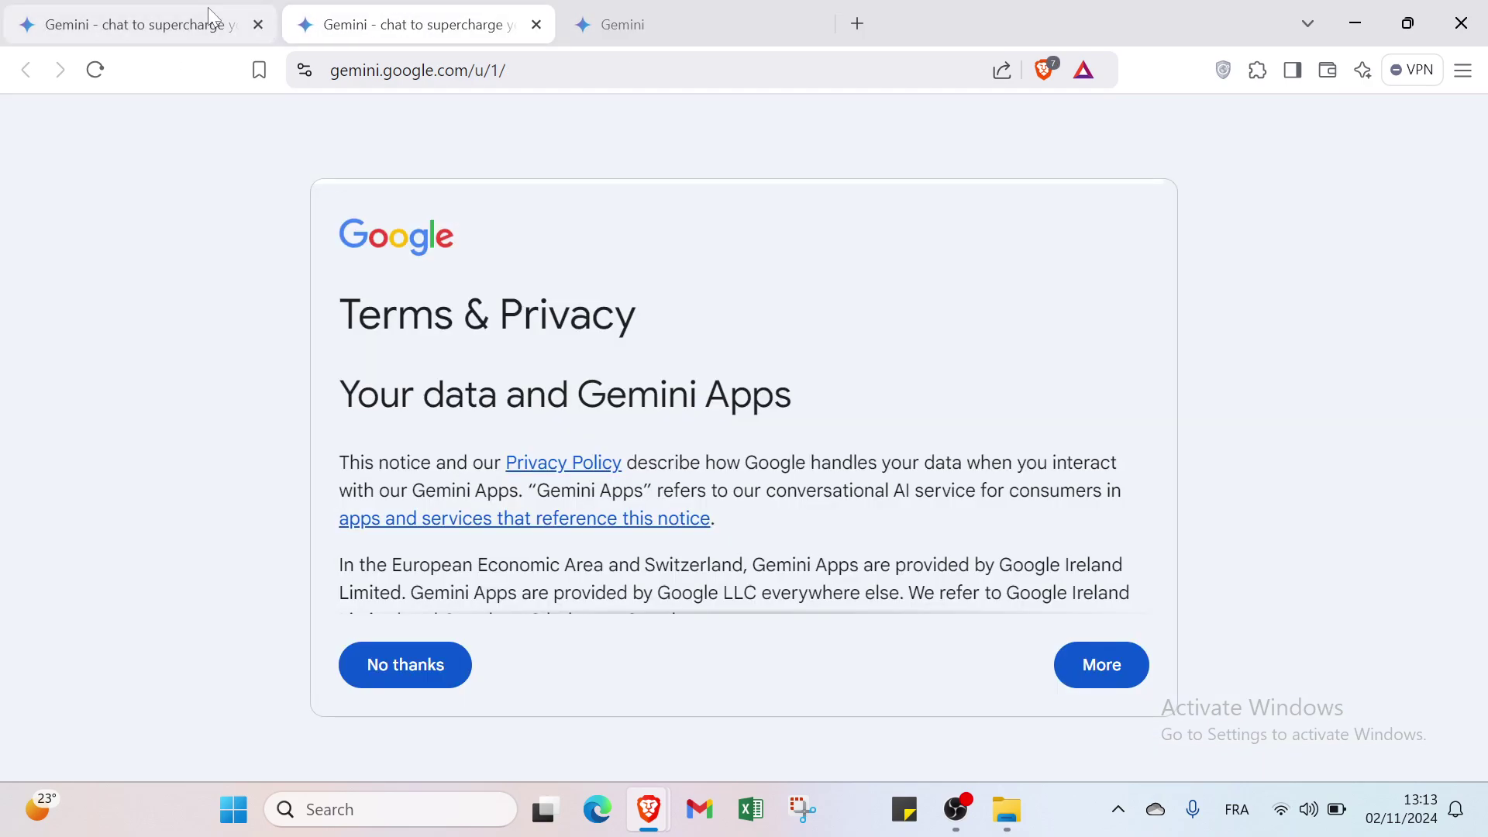
left_click(207, 10)
left_click(366, 31)
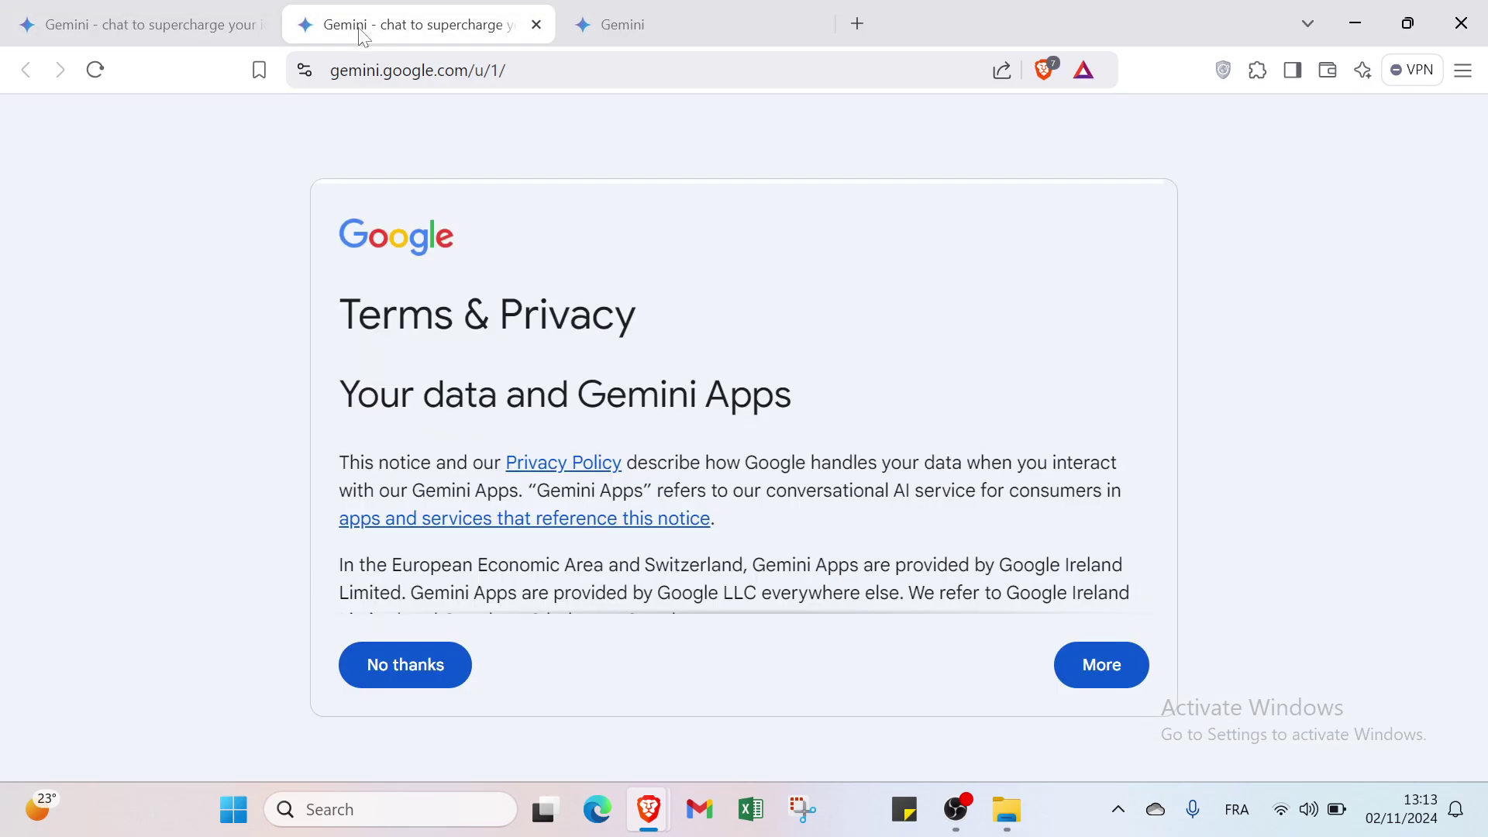